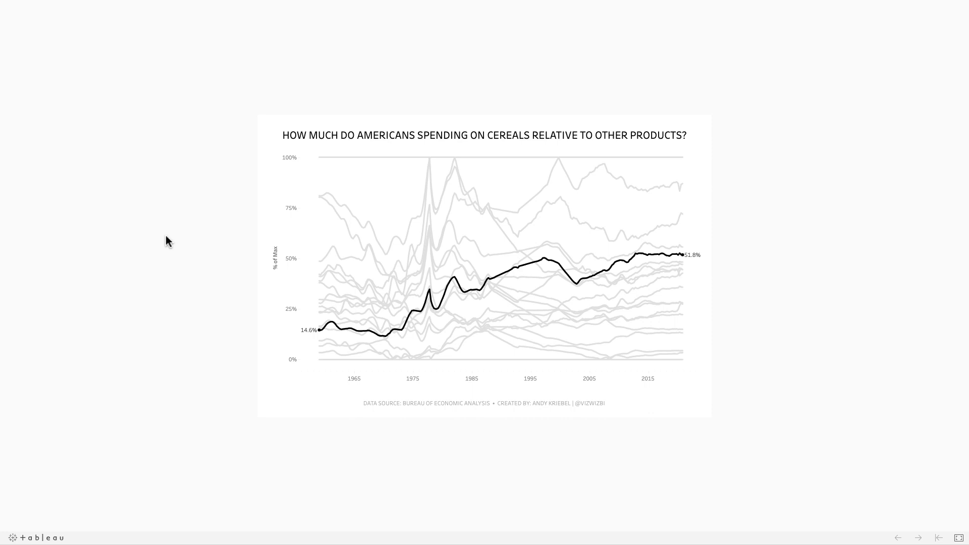
- Read the tooltips on the Cereals line and the other subcategory lines in the spending chart
mouse_move(318, 335)
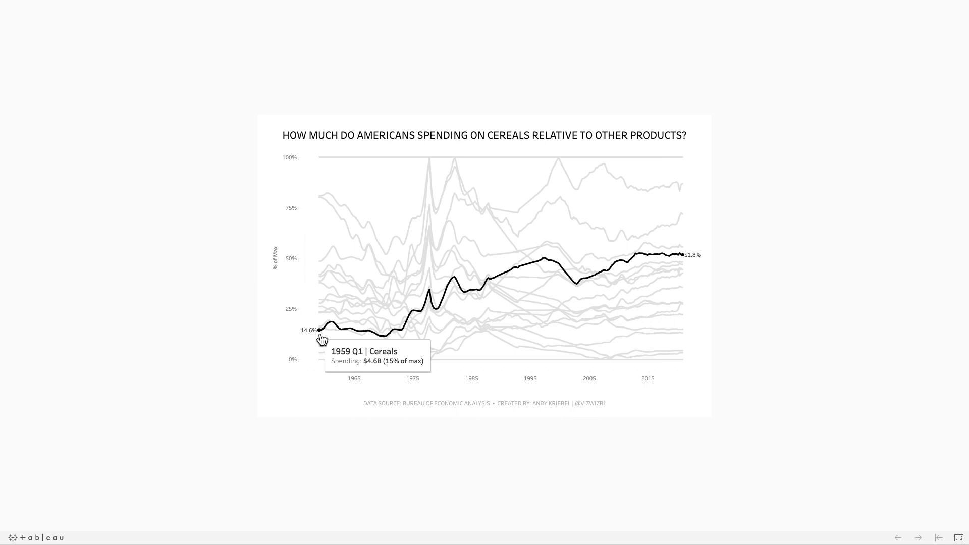
mouse_move(322, 167)
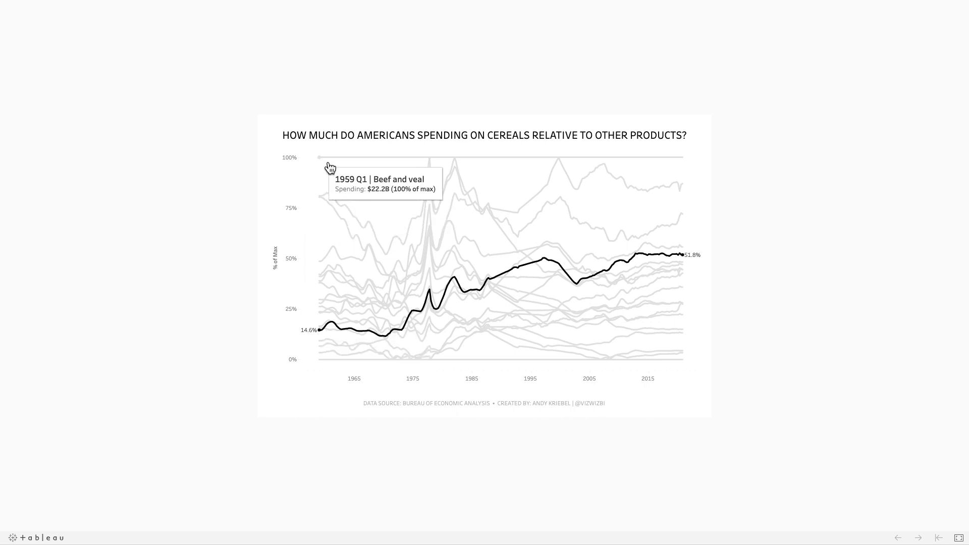
mouse_move(687, 265)
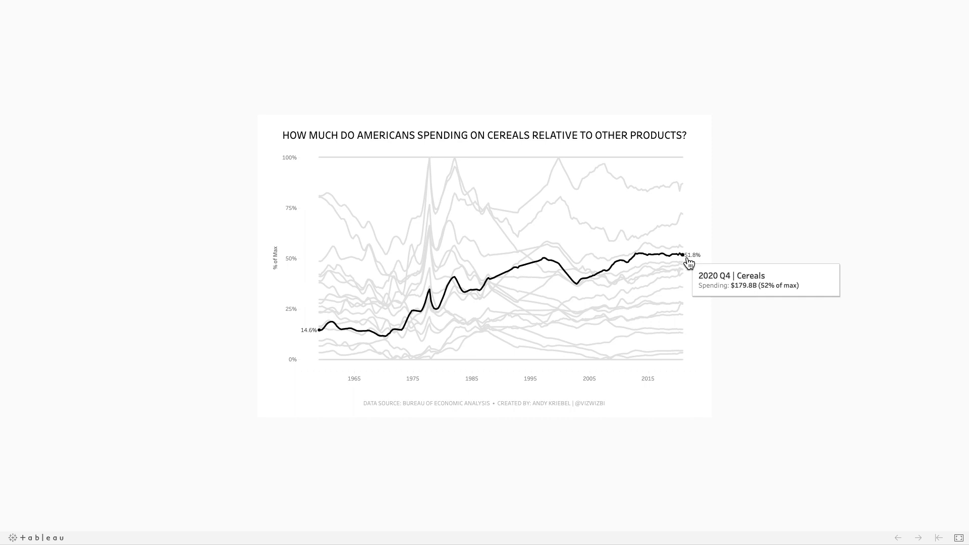
mouse_move(690, 167)
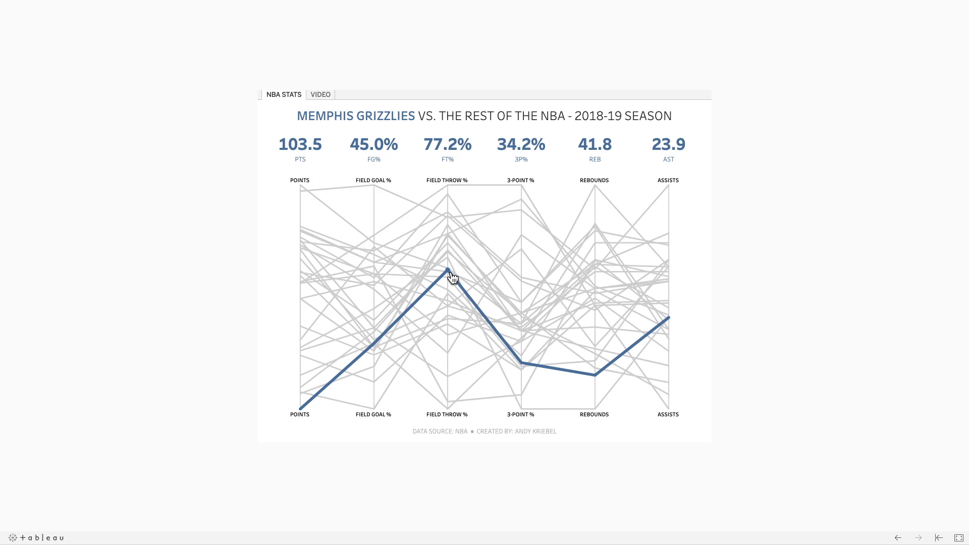
- Highlight the San Antonio Spurs line, then switch to the Tableau Desktop Book1 workbook
mouse_move(451, 274)
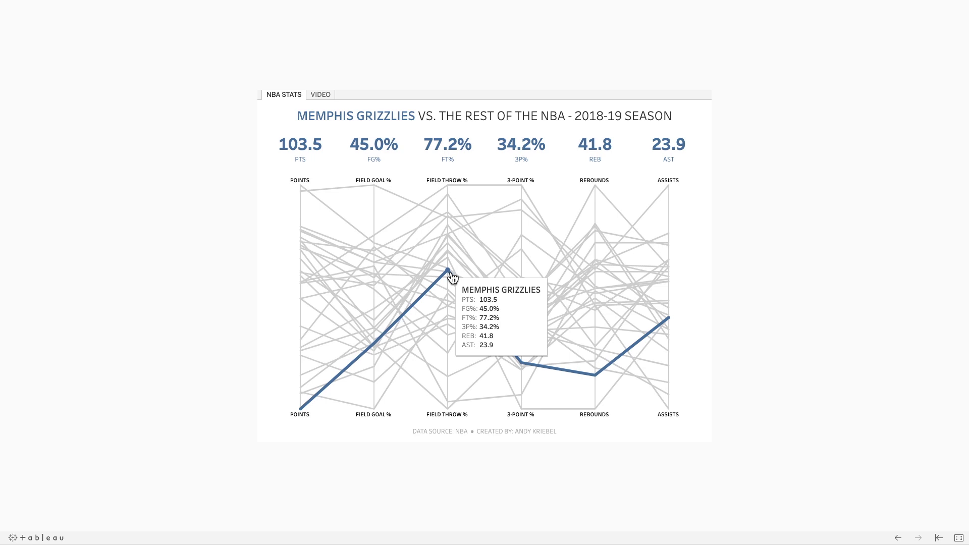
click(451, 191)
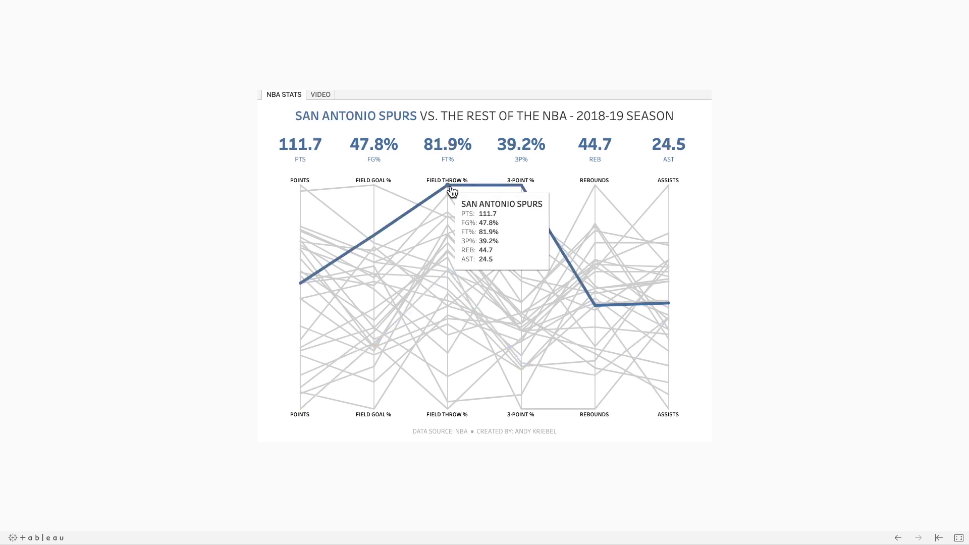
key(ctrl+Left)
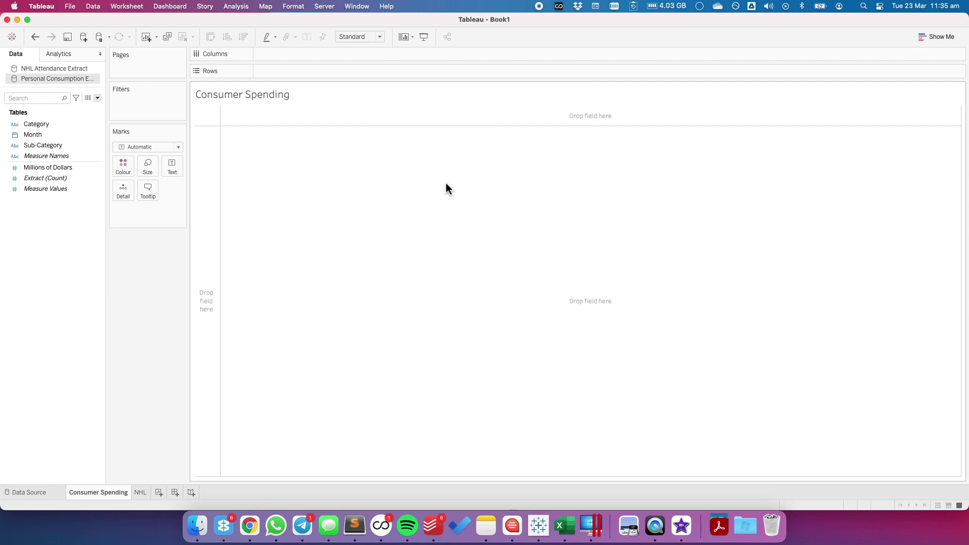
- Plot SUM(Millions of Dollars) against QUARTER(Month) with Sub-Category on Detail
click(56, 138)
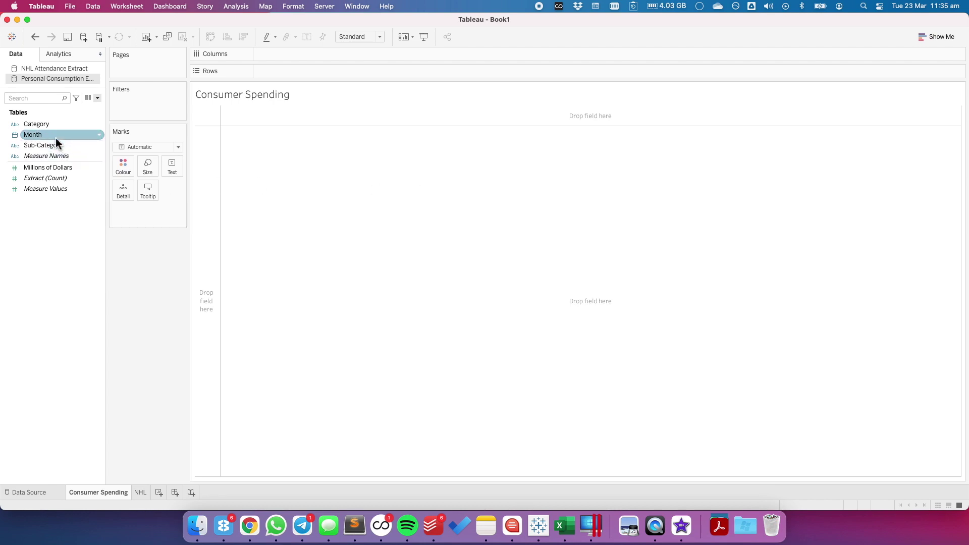
drag(57, 142, 310, 56)
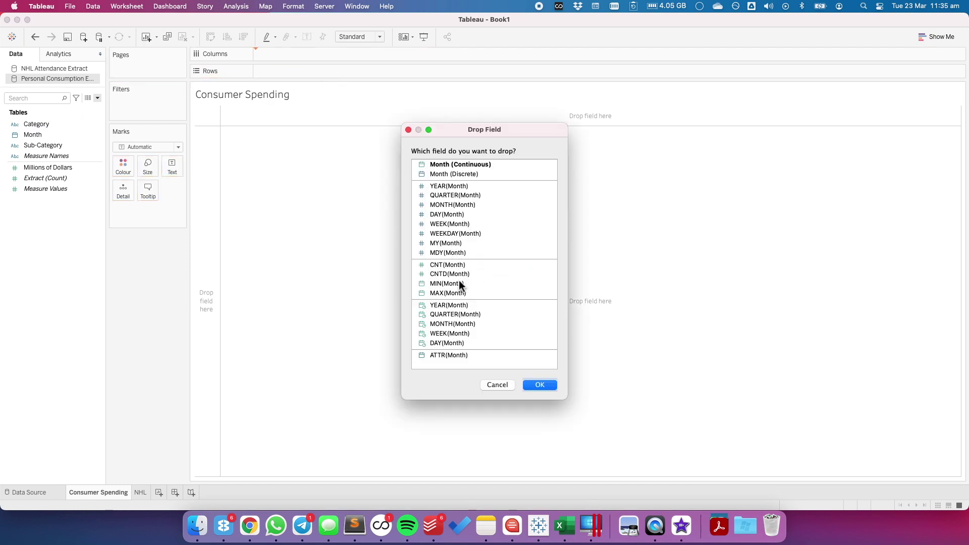
click(455, 315)
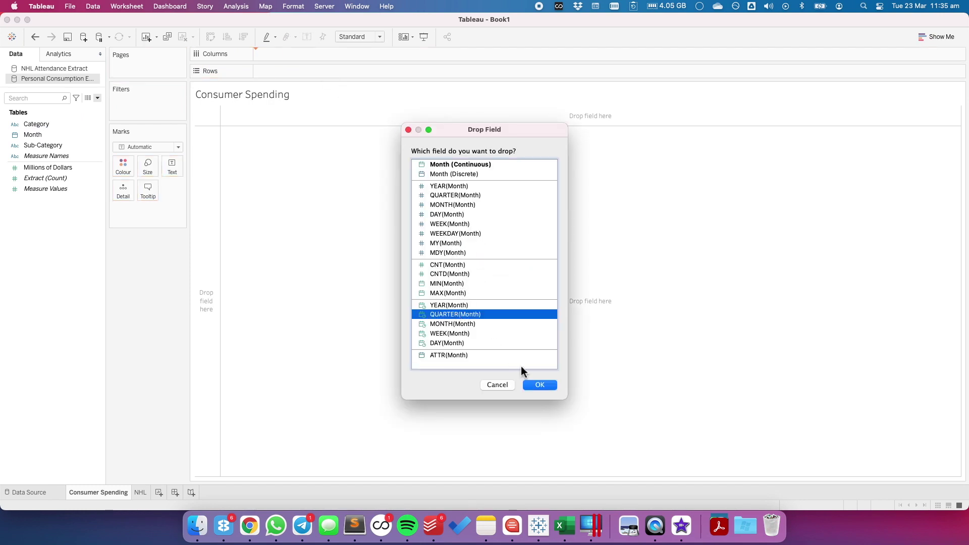
click(540, 386)
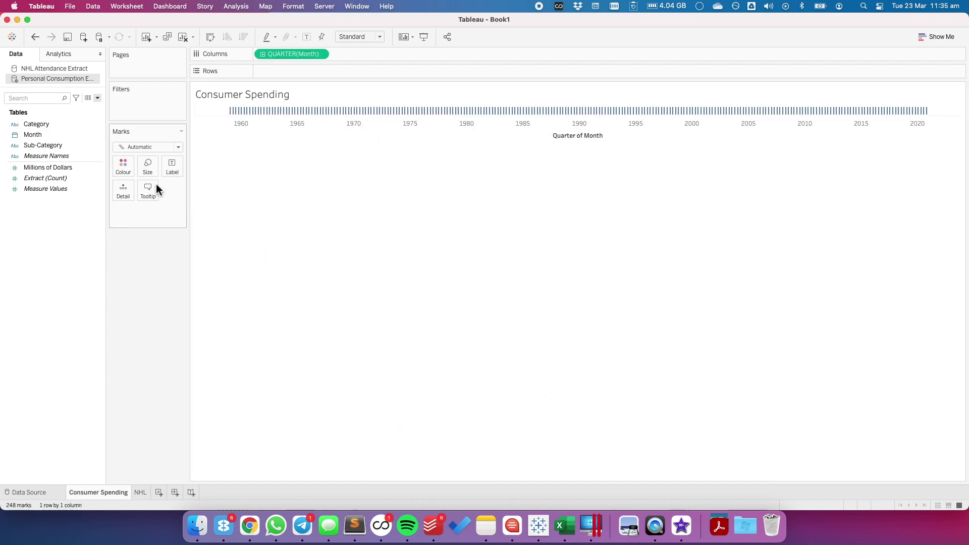
drag(35, 146, 132, 207)
click(55, 179)
drag(54, 168, 298, 71)
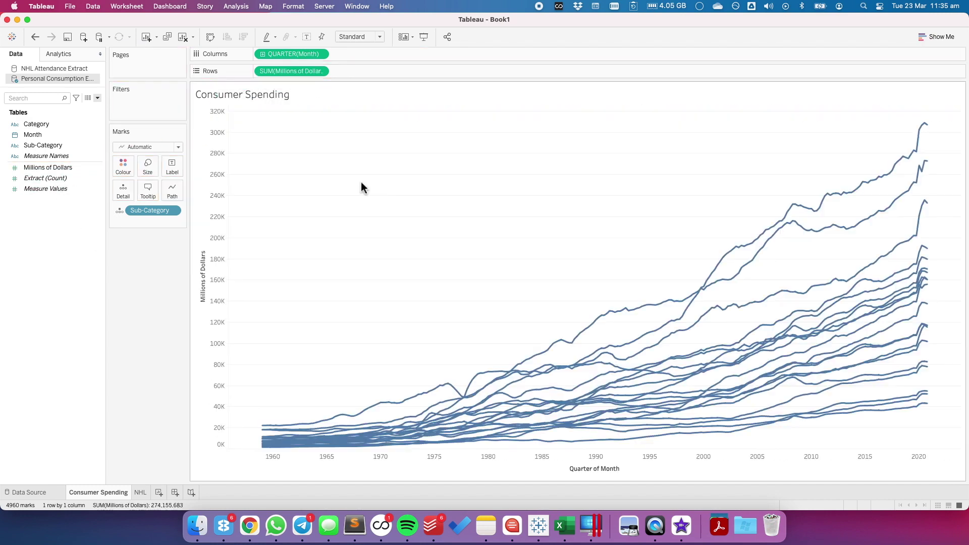
mouse_move(384, 425)
- Create a new calculated field named 'Parallel Coordinates'
right_click(68, 230)
click(101, 248)
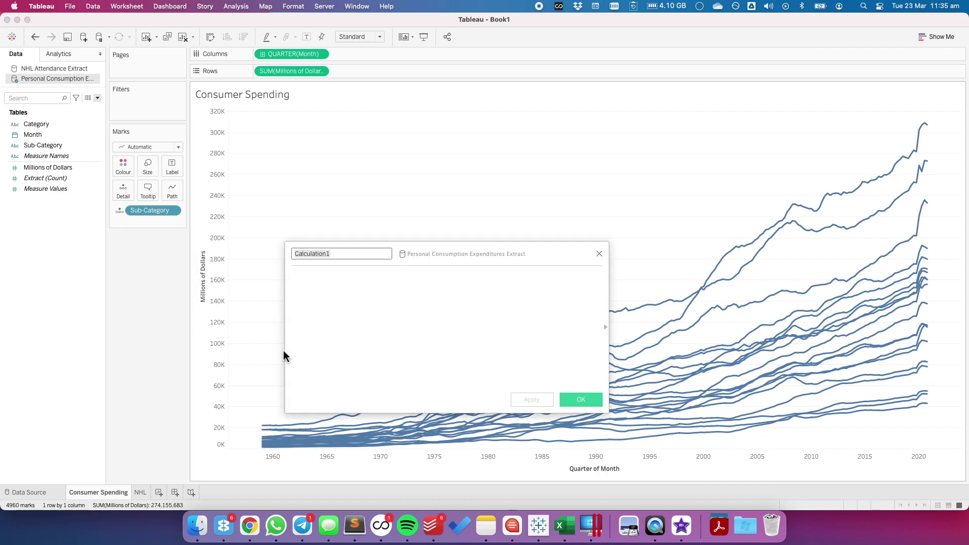
text(Par)
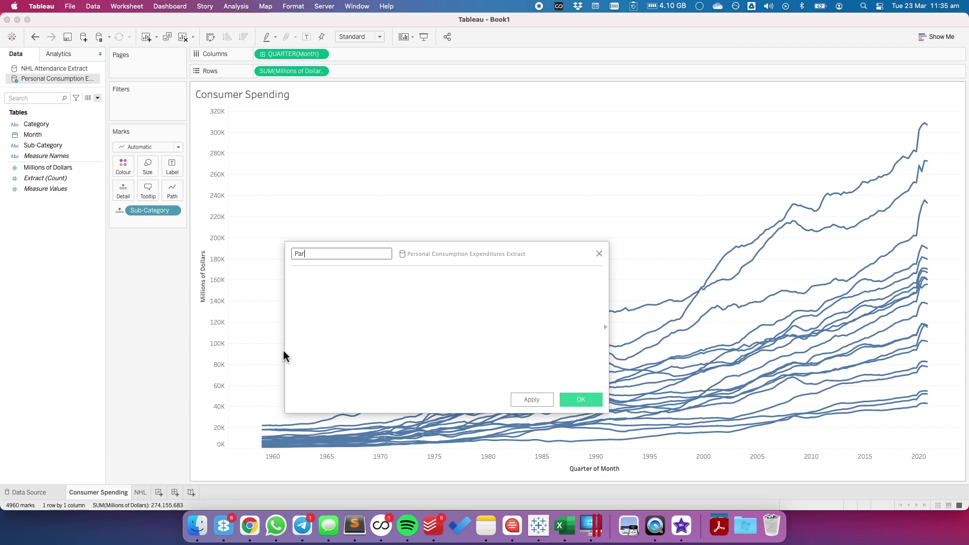
text(allel Coordinates)
click(344, 329)
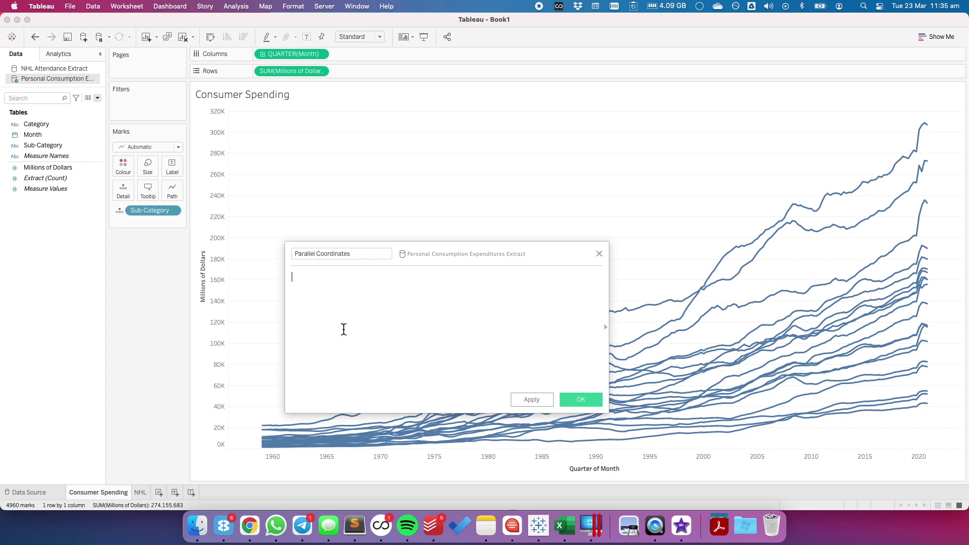
- Write the numerator SUM(Millions of Dollars) - WINDOW_MIN(SUM(Millions of Dollars))
drag(292, 71, 451, 336)
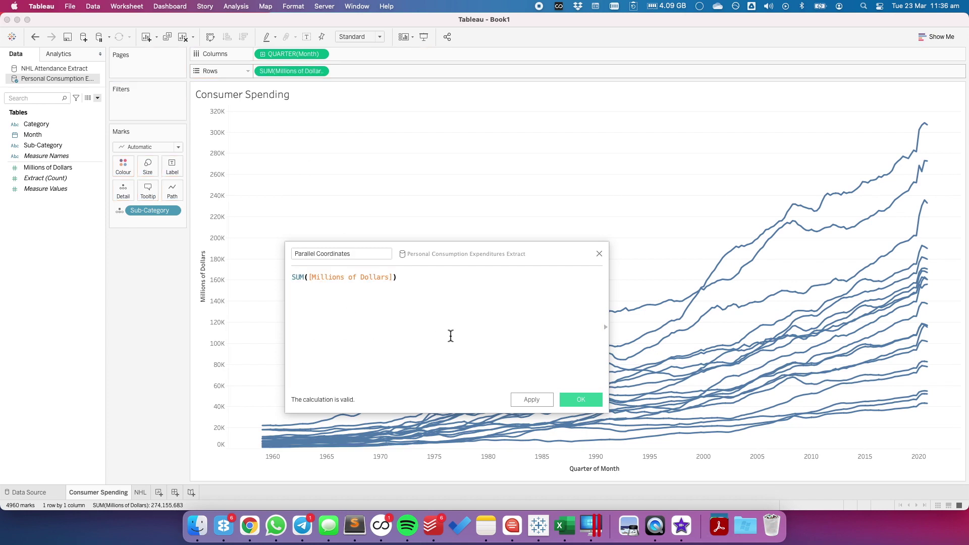
text(- wind)
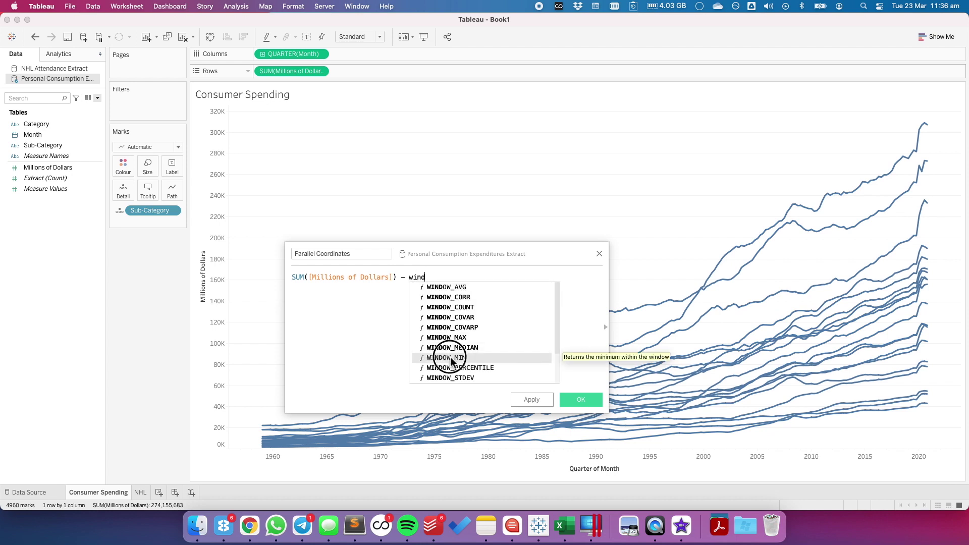
double_click(447, 358)
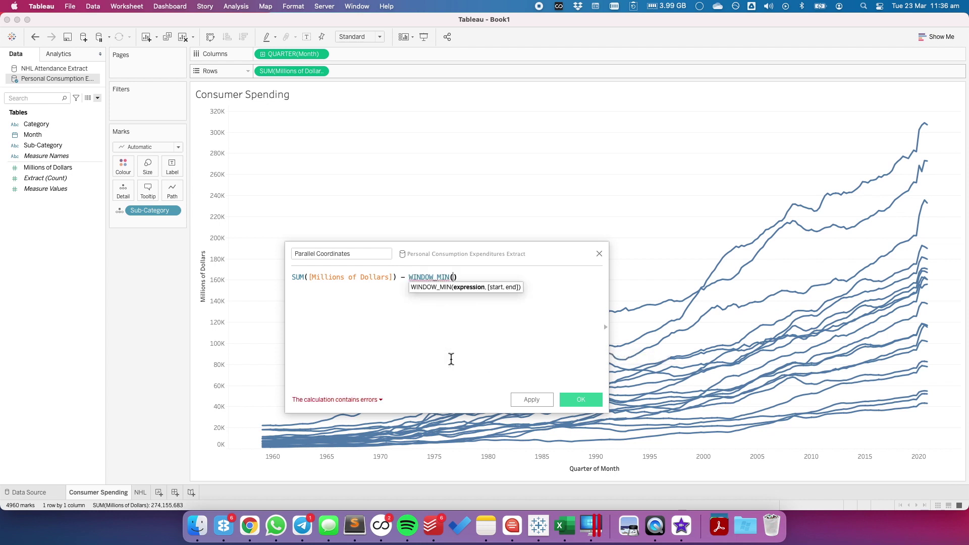
text(SUM(mi)
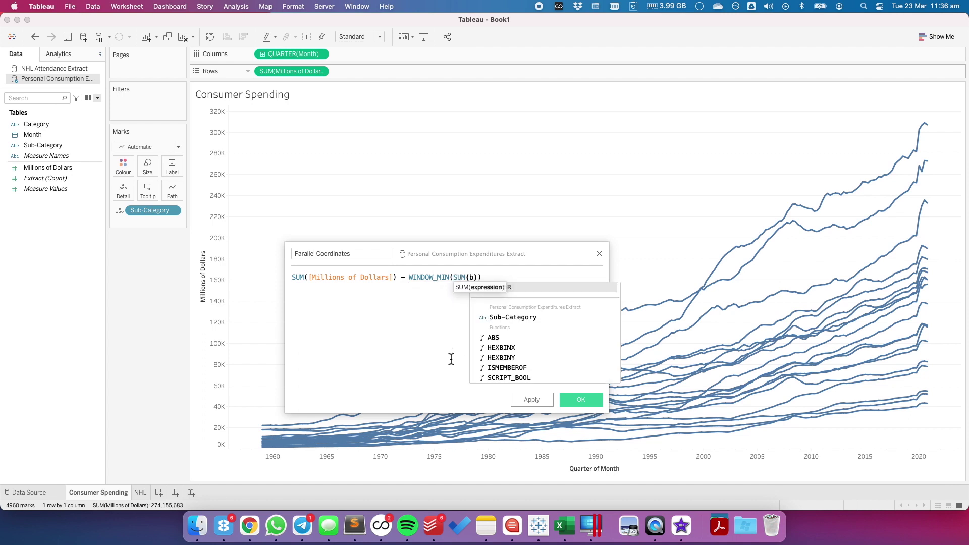
key(Down)
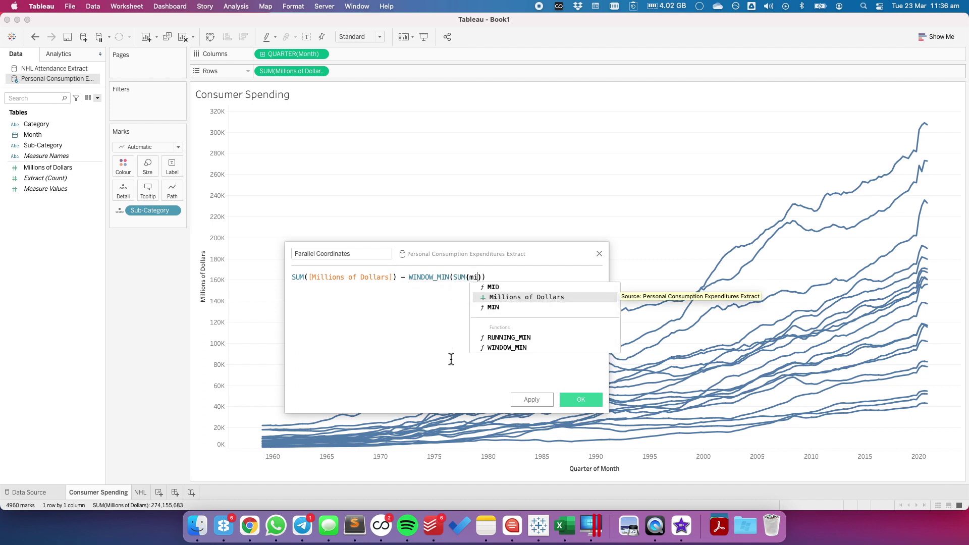
key(Return)
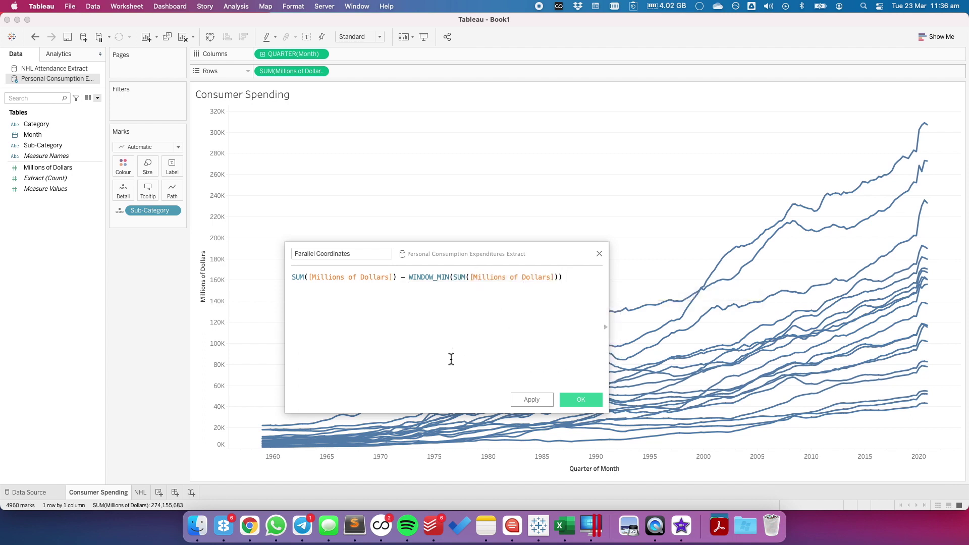
text())
text(()
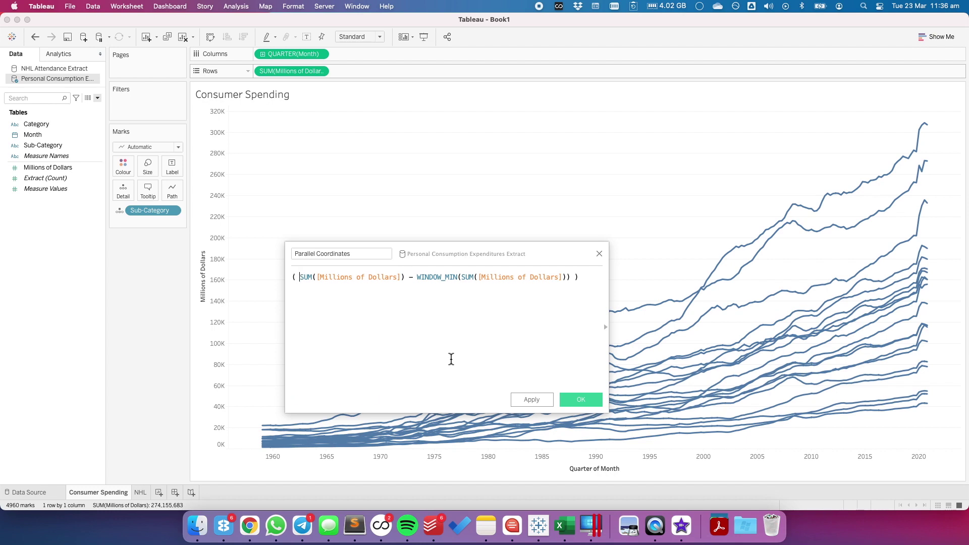
- Start the denominator with WINDOW_MAX(SUM(Millions of Dollars))
key(End)
text(/)
text(()
text())
text( wind)
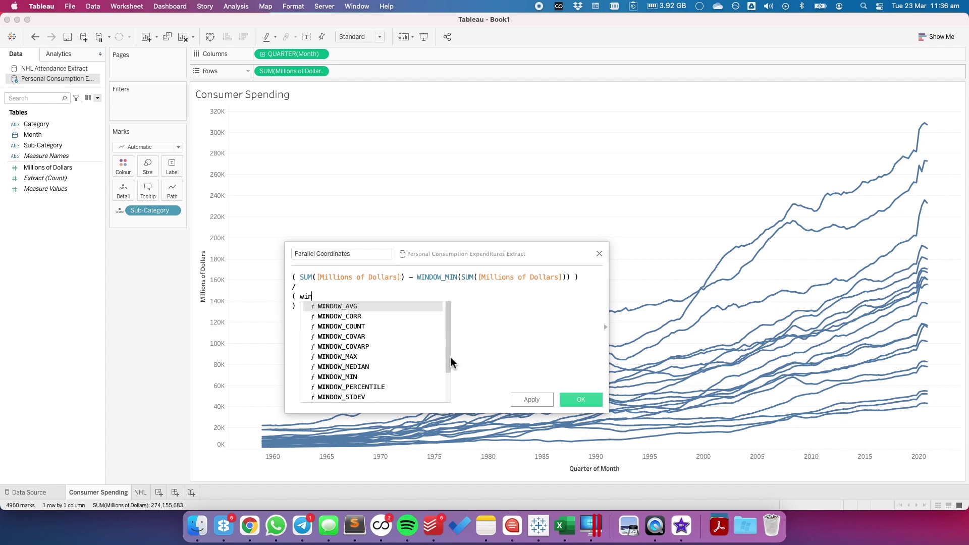
double_click(332, 356)
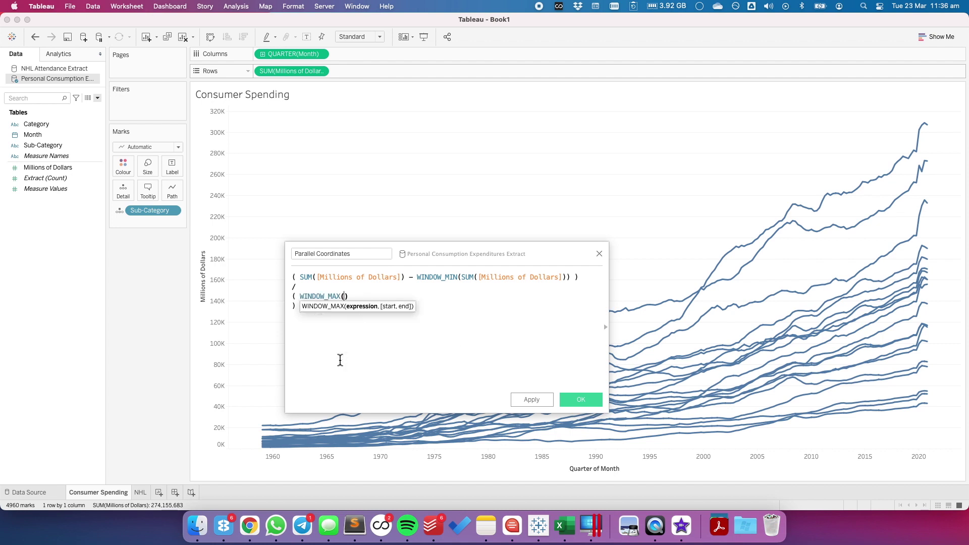
drag(297, 75, 346, 305)
click(480, 303)
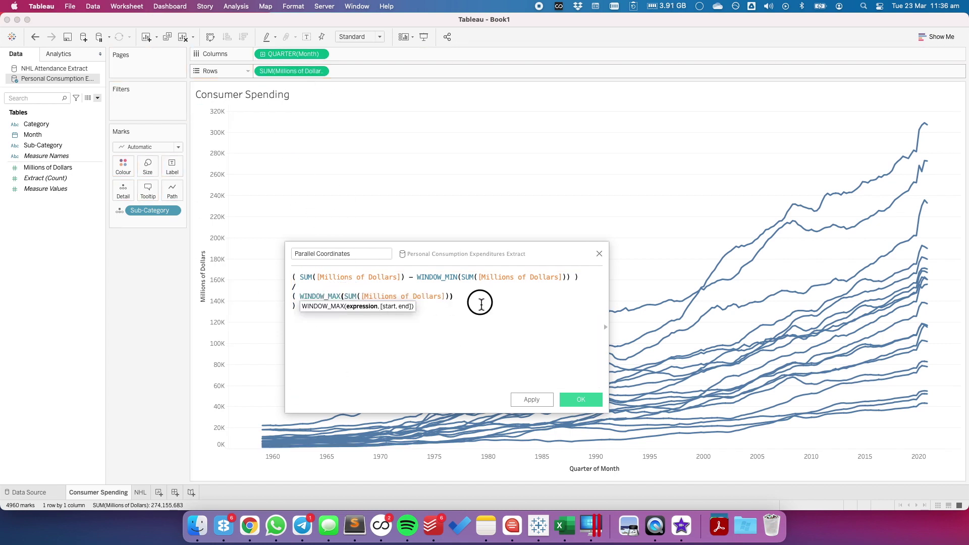
key(Up)
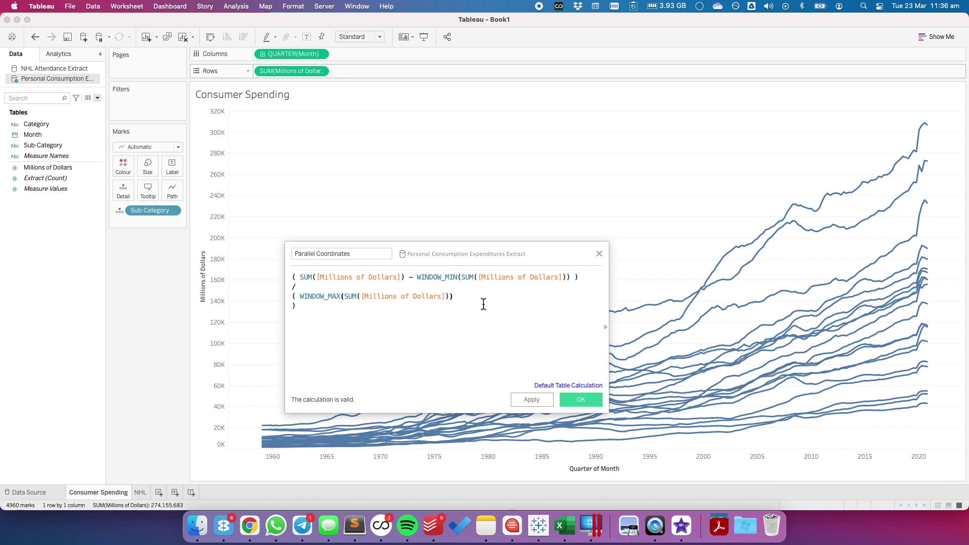
- Subtract WINDOW_MIN(SUM(Millions of Dollars)) in the denominator and save the calculation
text(- window)
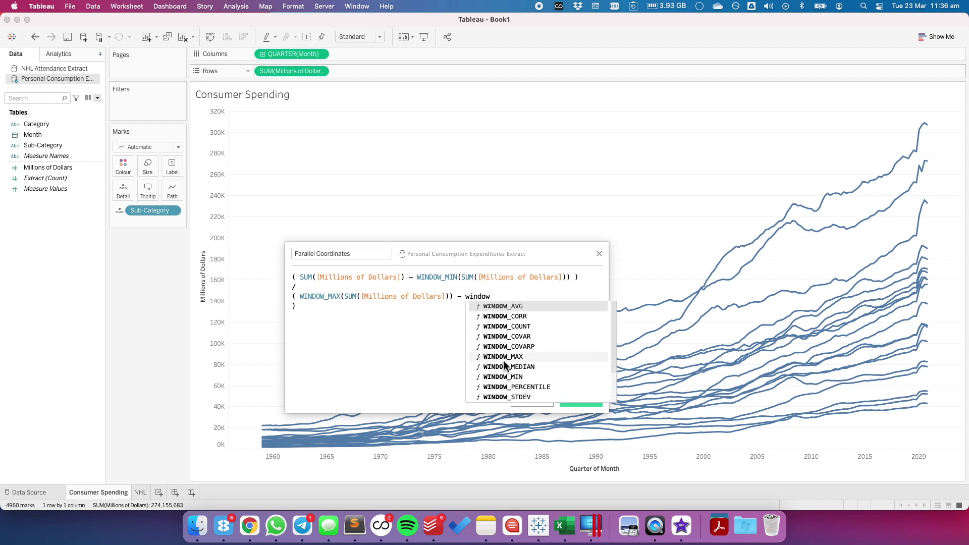
click(502, 377)
mouse_move(284, 70)
mouse_down()
mouse_move(550, 292)
mouse_move(539, 308)
mouse_up()
double_click(439, 296)
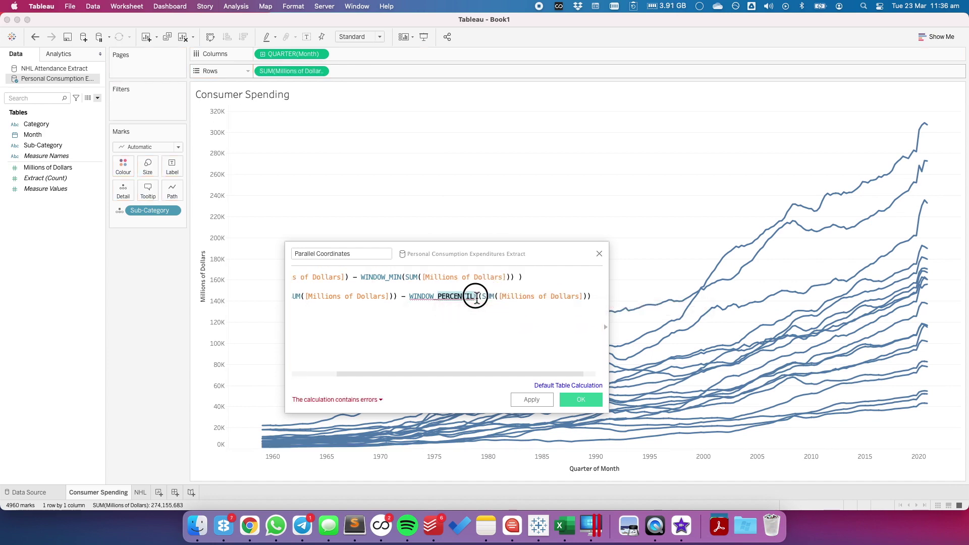
text(MIN)
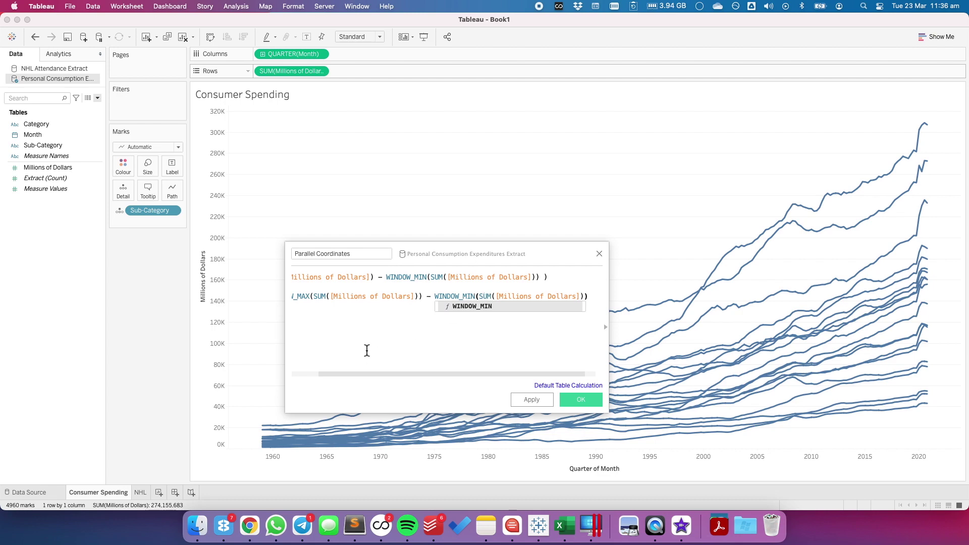
click(367, 351)
click(578, 400)
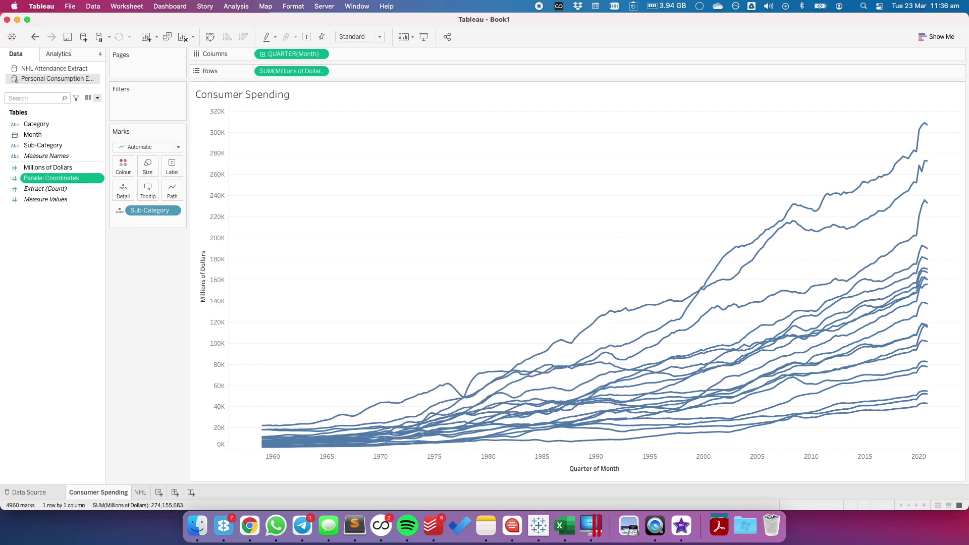
- Set the default number format of Parallel Coordinates to Percentage
right_click(54, 179)
mouse_move(117, 330)
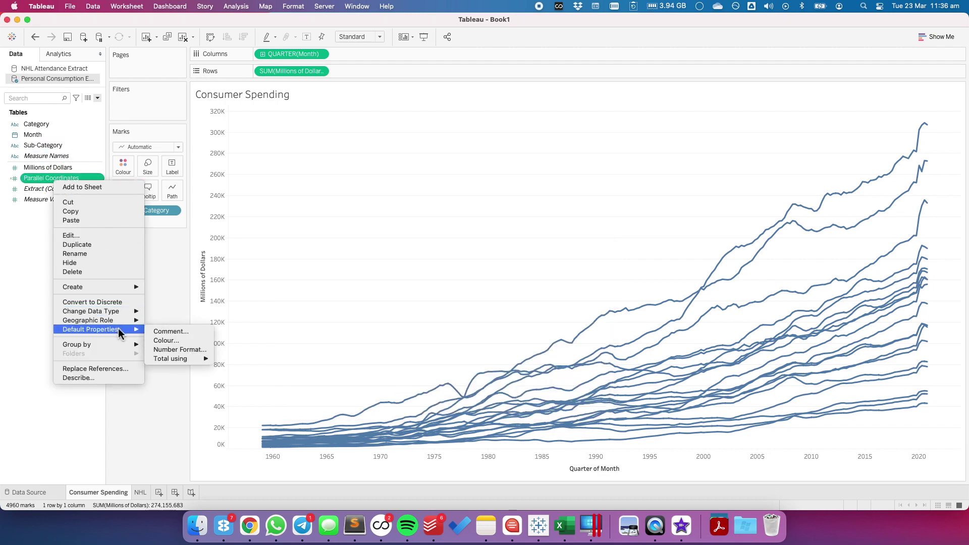
click(188, 350)
click(414, 257)
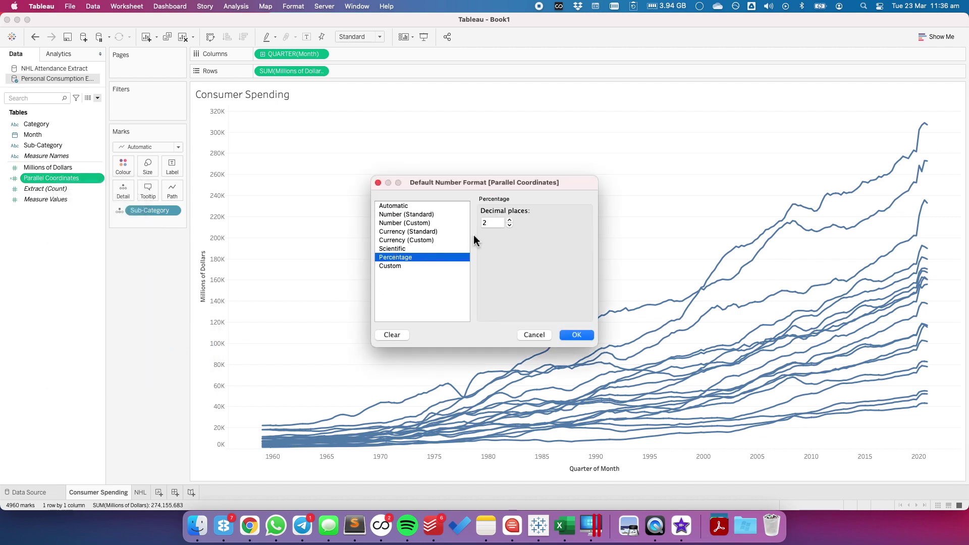
click(509, 226)
click(576, 335)
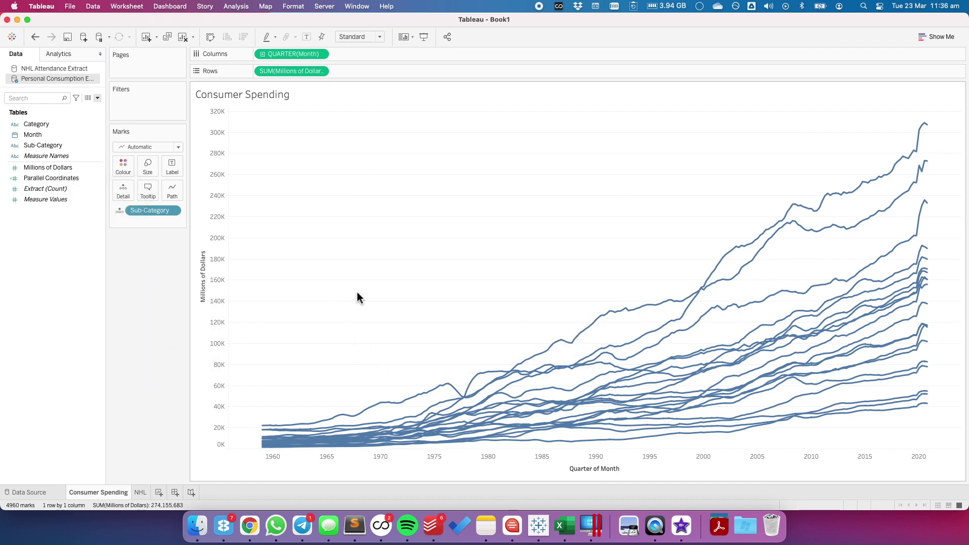
- Put Parallel Coordinates on Rows in place of SUM(Millions of Dollars)
drag(53, 178, 292, 71)
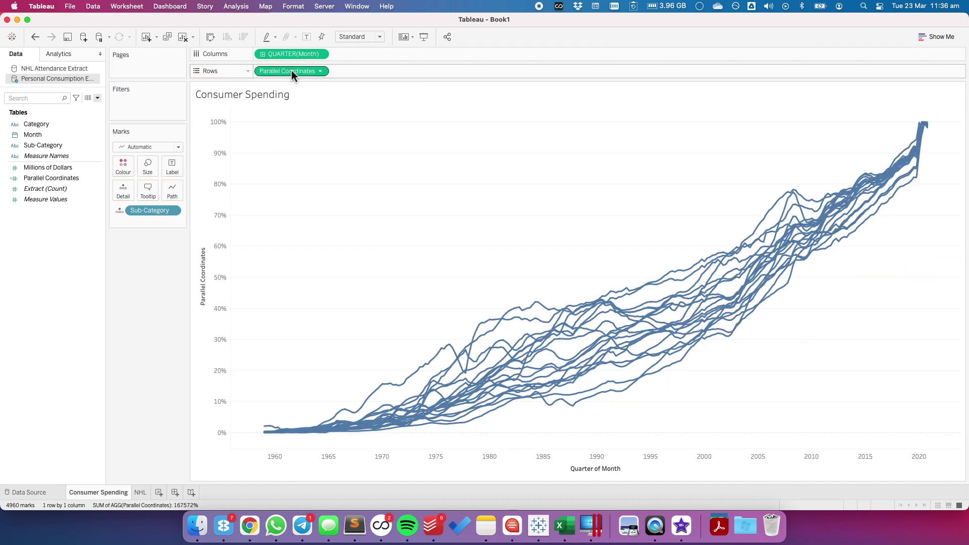
click(320, 71)
mouse_move(320, 191)
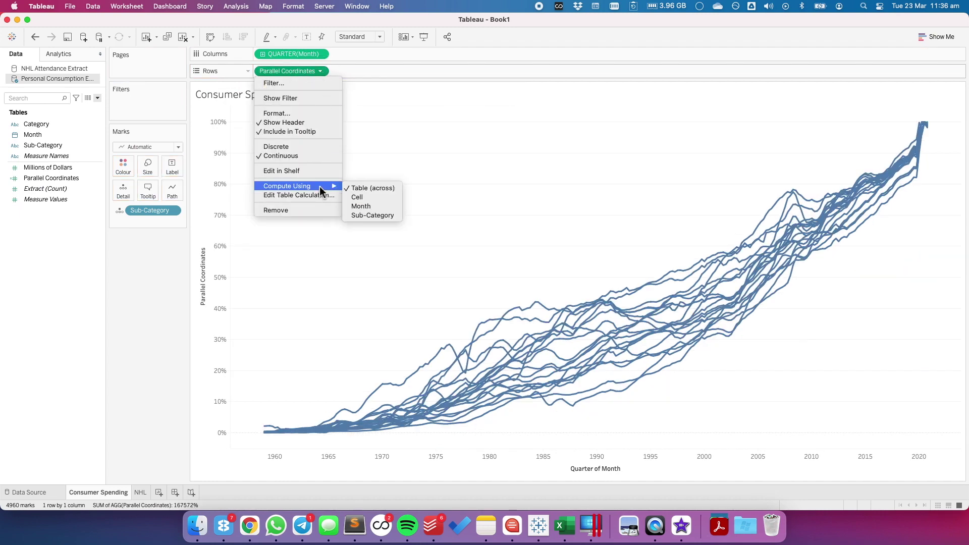
- Compute Parallel Coordinates using Sub-Category and highlight Cereals with a Sub-Category highlighter
click(372, 216)
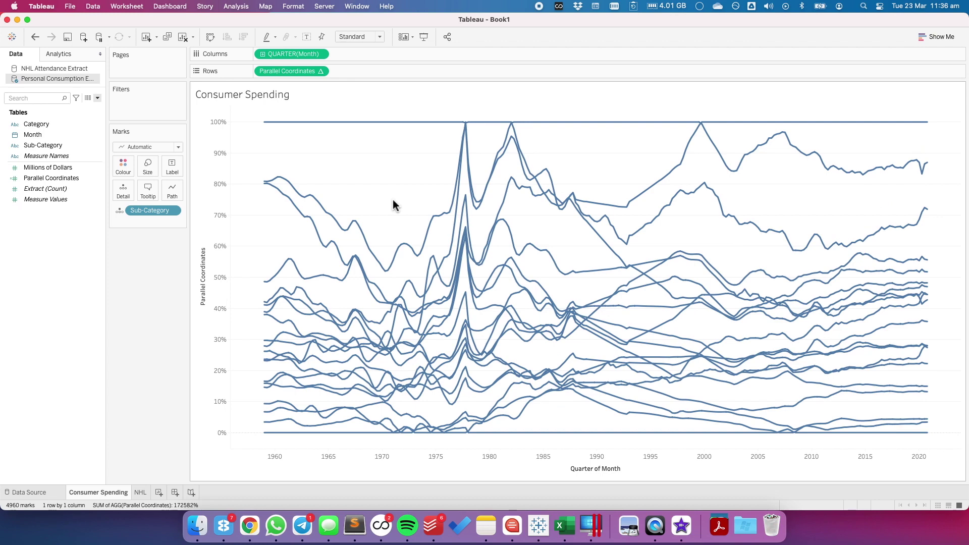
click(172, 211)
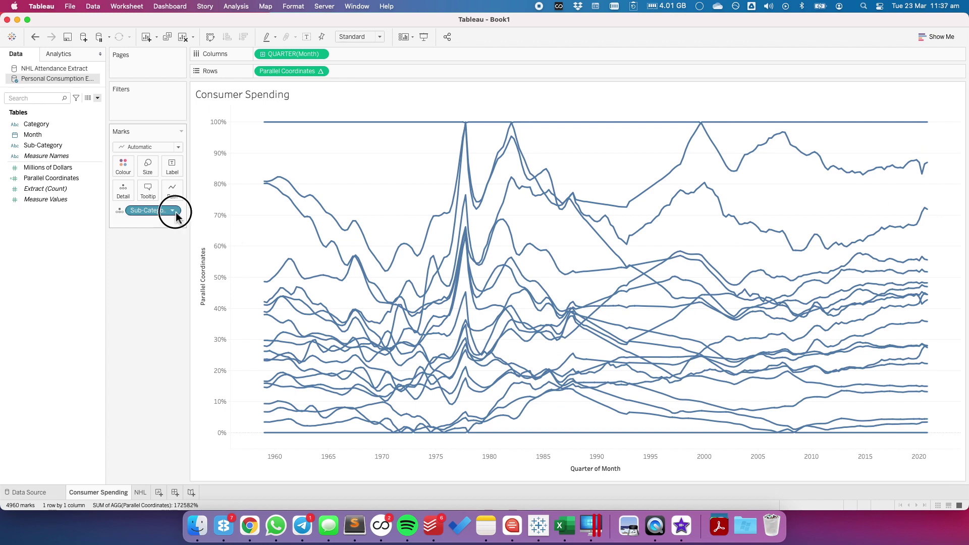
click(168, 247)
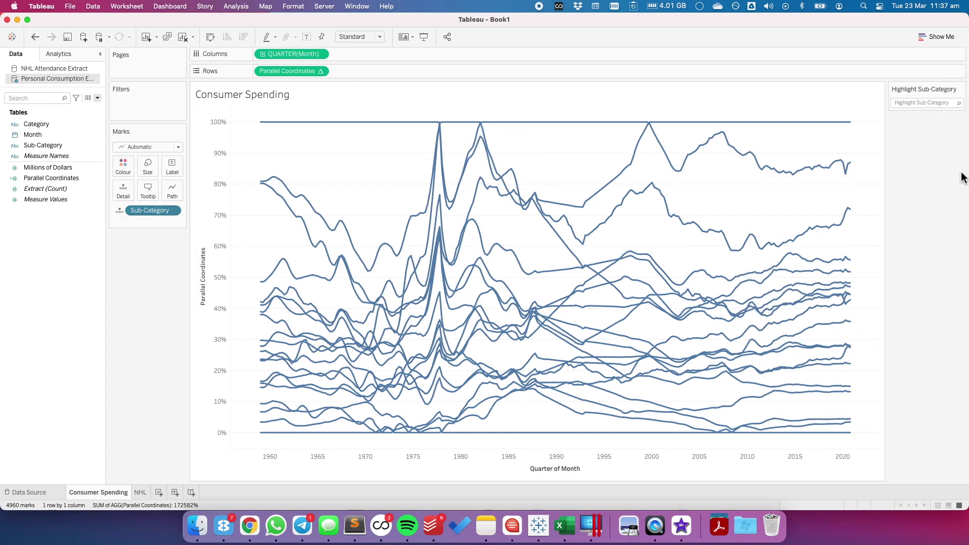
click(927, 103)
click(889, 154)
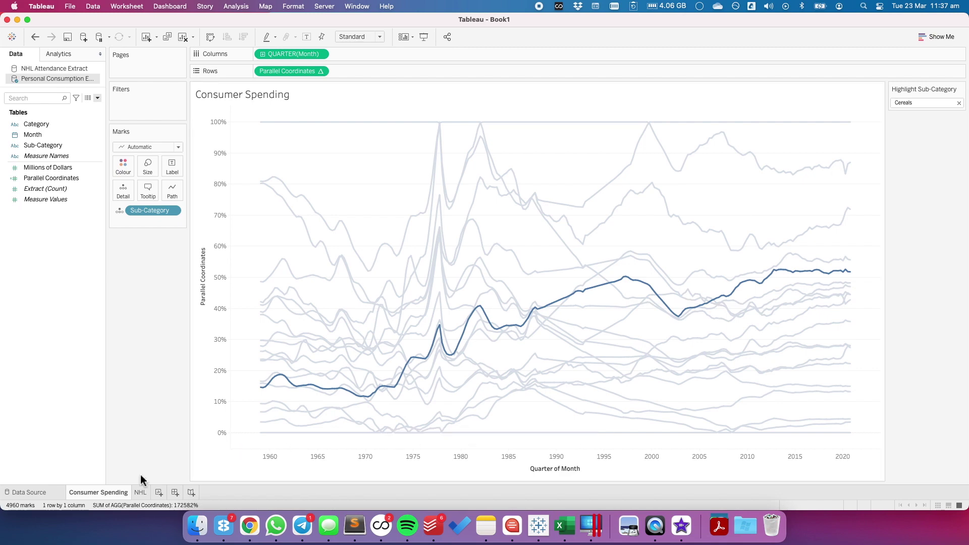
- On the NHL sheet, use NHL Attendance Extract with Season on Columns and Team on Detail
click(141, 494)
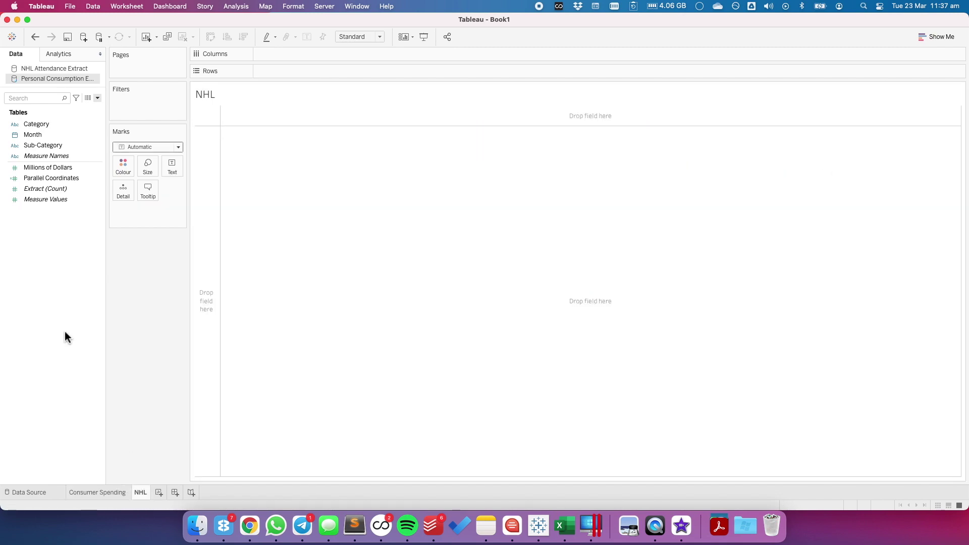
click(60, 69)
drag(44, 125, 407, 53)
drag(46, 135, 119, 196)
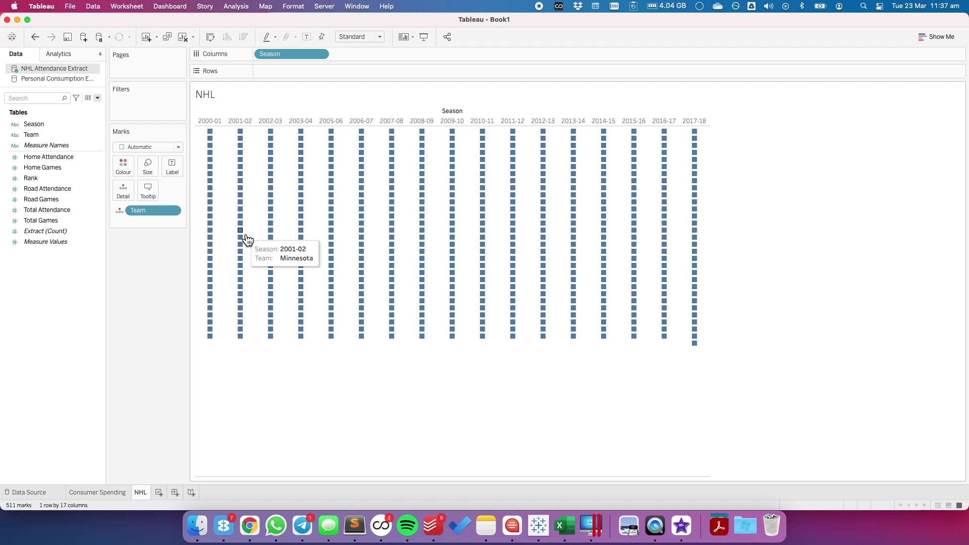
click(36, 211)
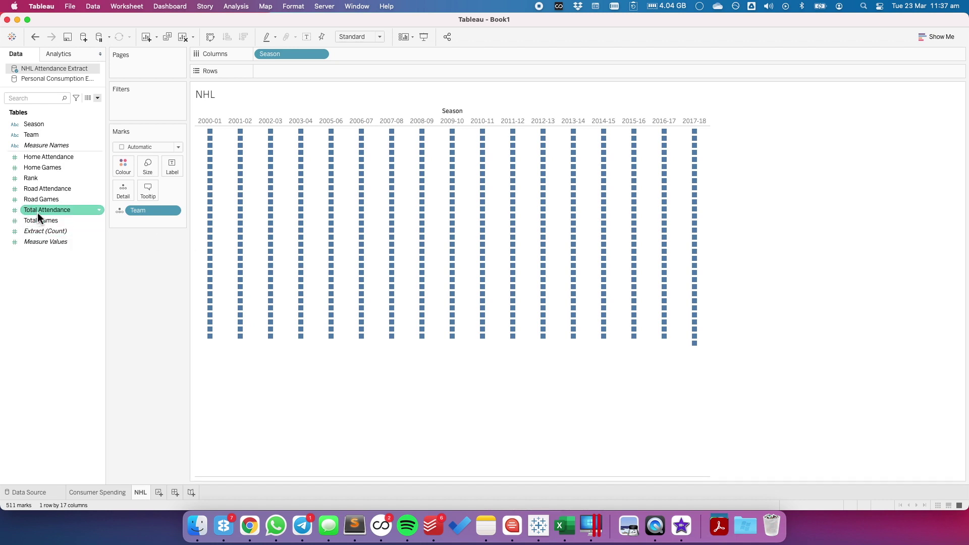
- Create a new calculated field named 'Parallel Coordinates'
right_click(52, 292)
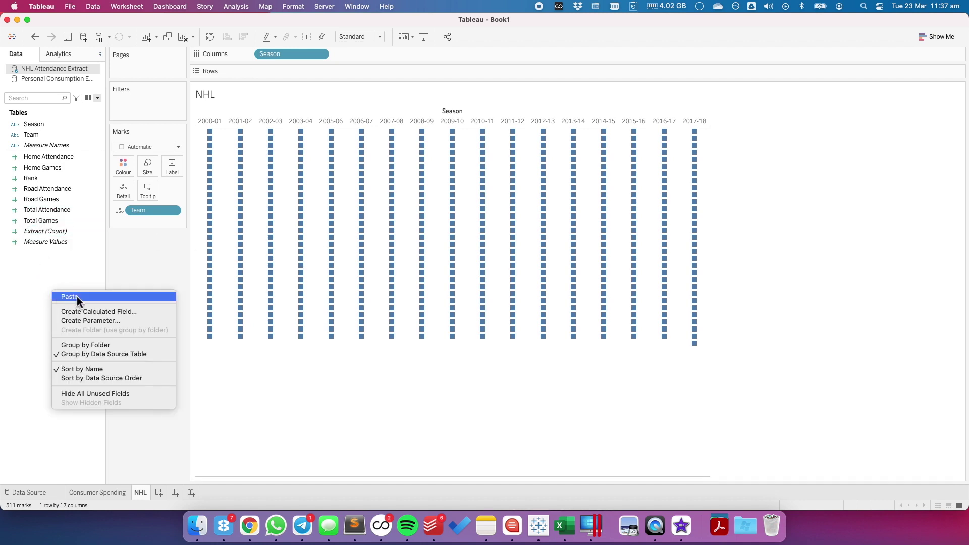
click(82, 313)
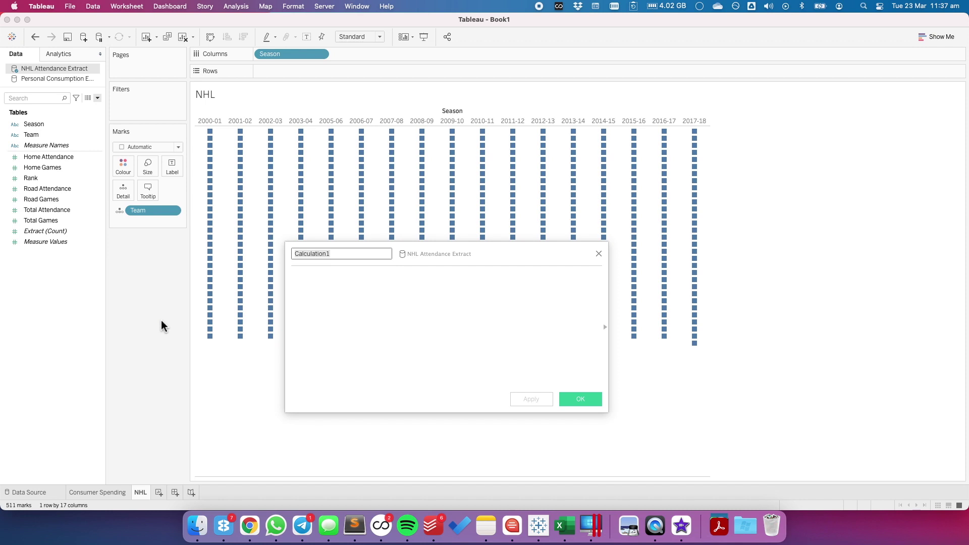
text(Parallel Coordinates)
key(Tab)
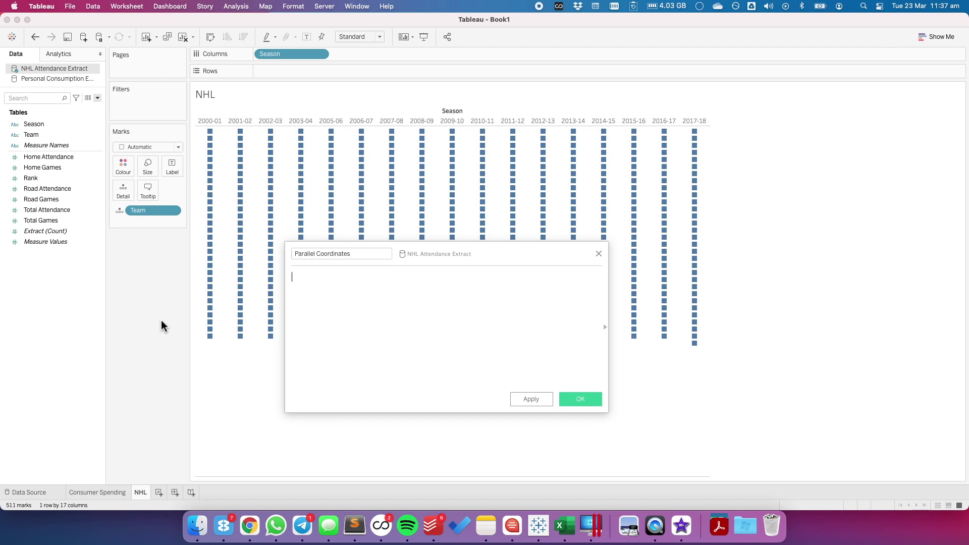
- Enter SUM([Total Attendance]) inside an opening parenthesis group
text(()
key(Return)
text()_)
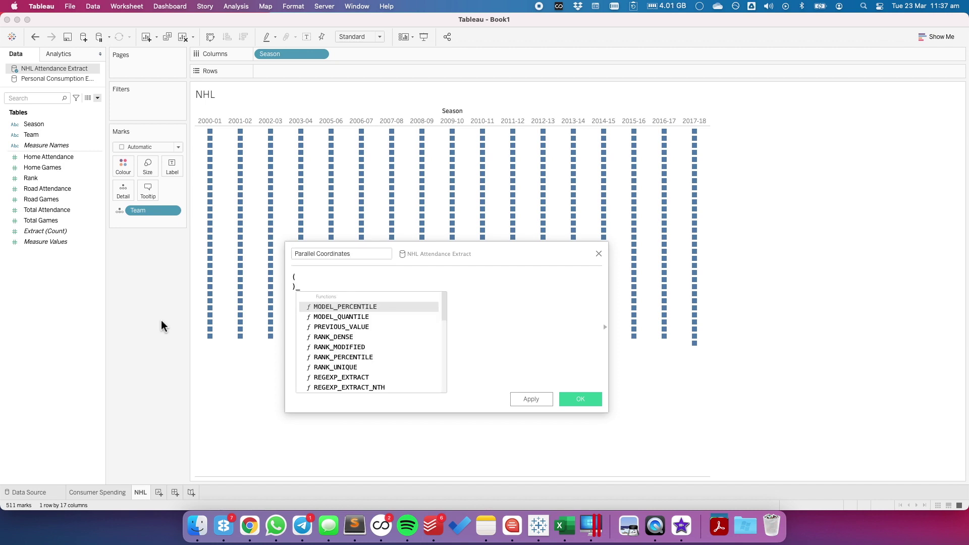
key(Escape)
key(Up)
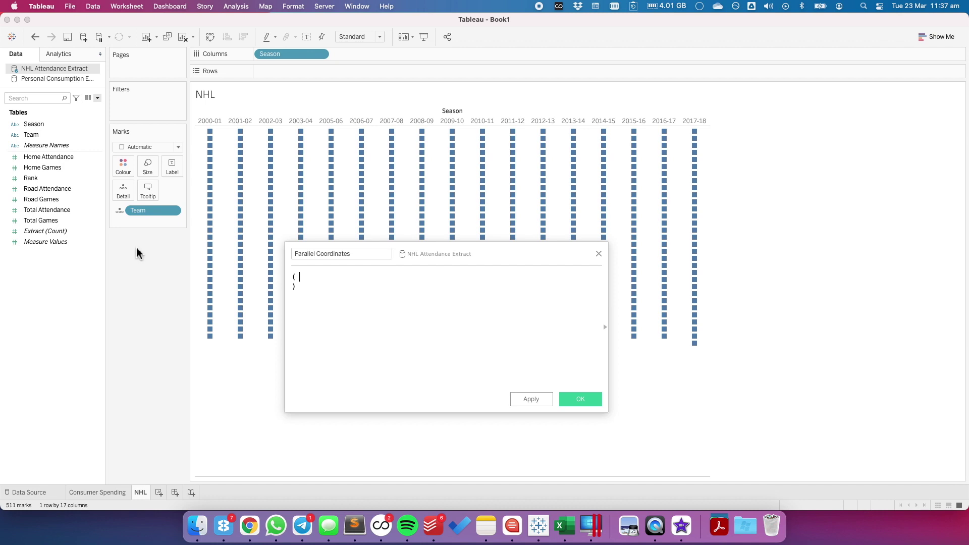
text(SUM(tot)
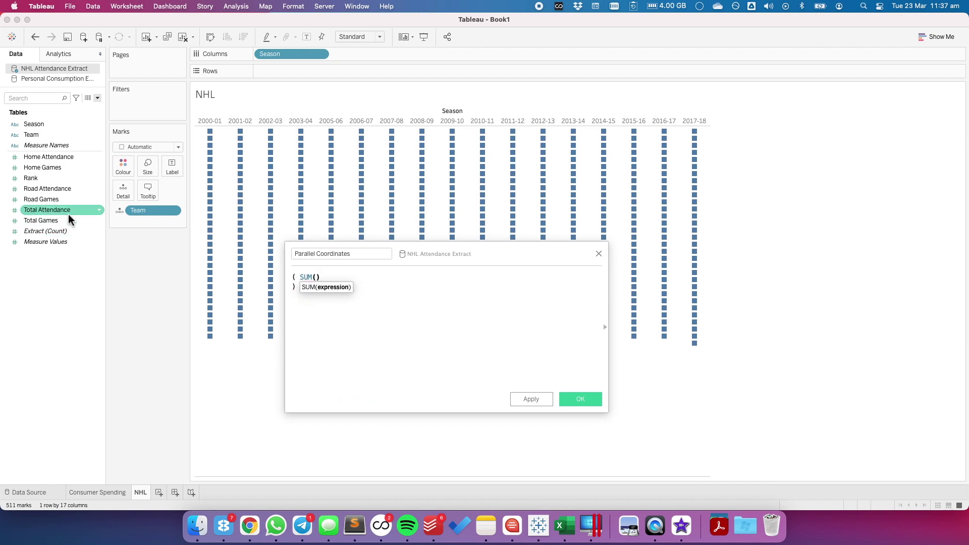
key(Down)
key(Return)
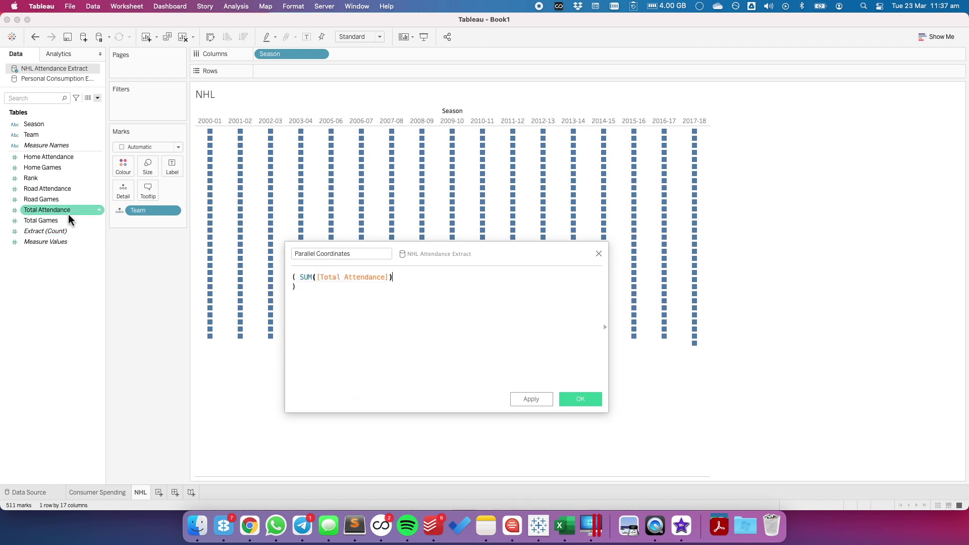
- Copy the SUM expression and subtract WINDOW_MIN(SUM([Total Attendance])) from it
drag(300, 277, 391, 277)
key(cmd+c)
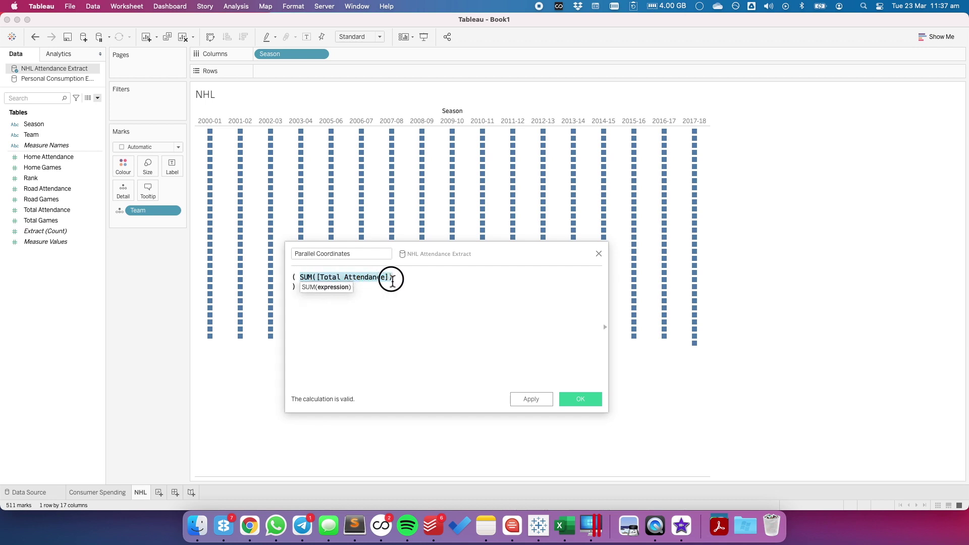
click(449, 281)
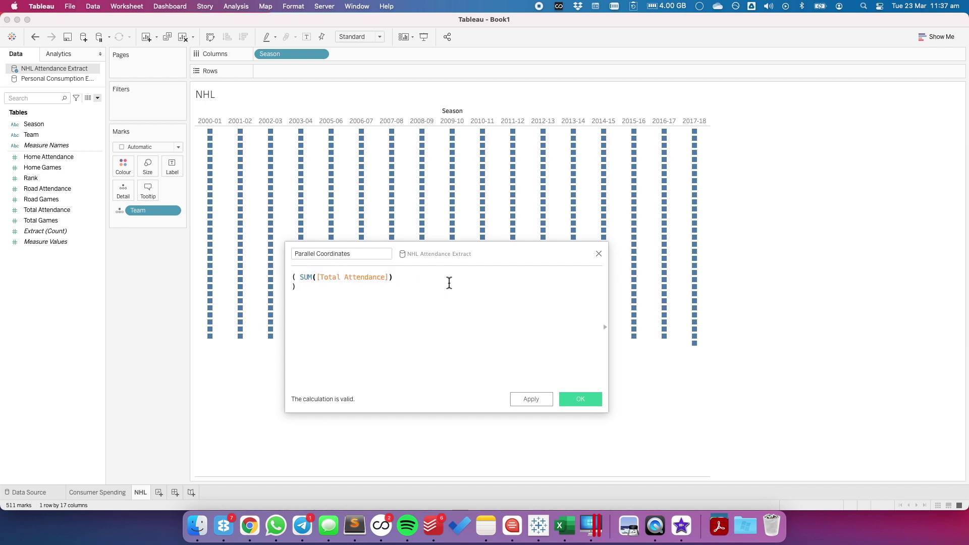
text(- wind)
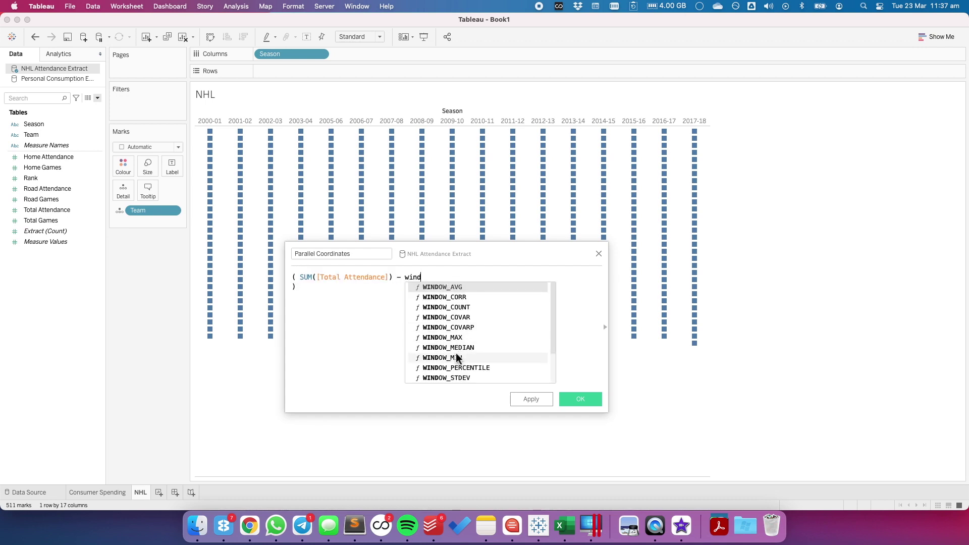
double_click(434, 357)
key(cmd+v)
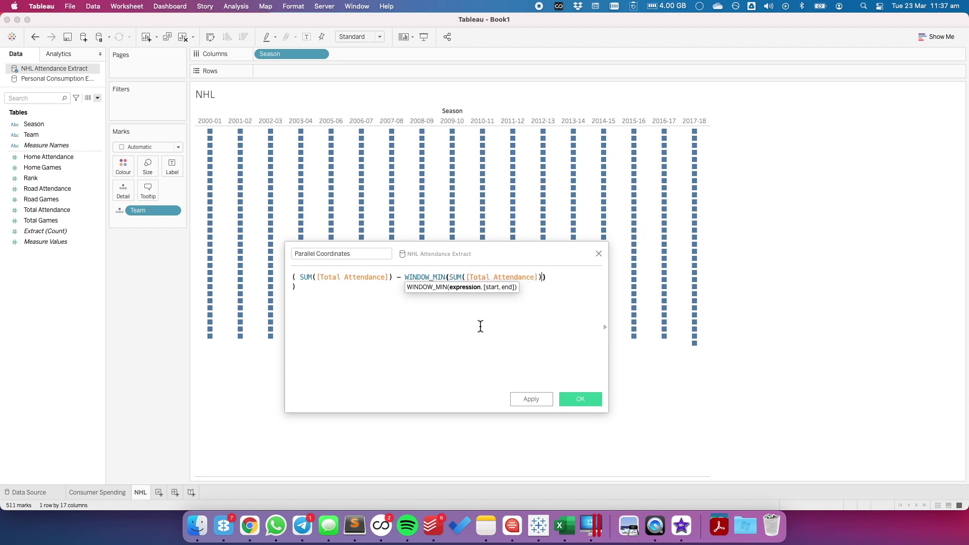
- Add a denominator group beginning with WINDOW_MAX(SUM([Total Attendance]))
click(359, 310)
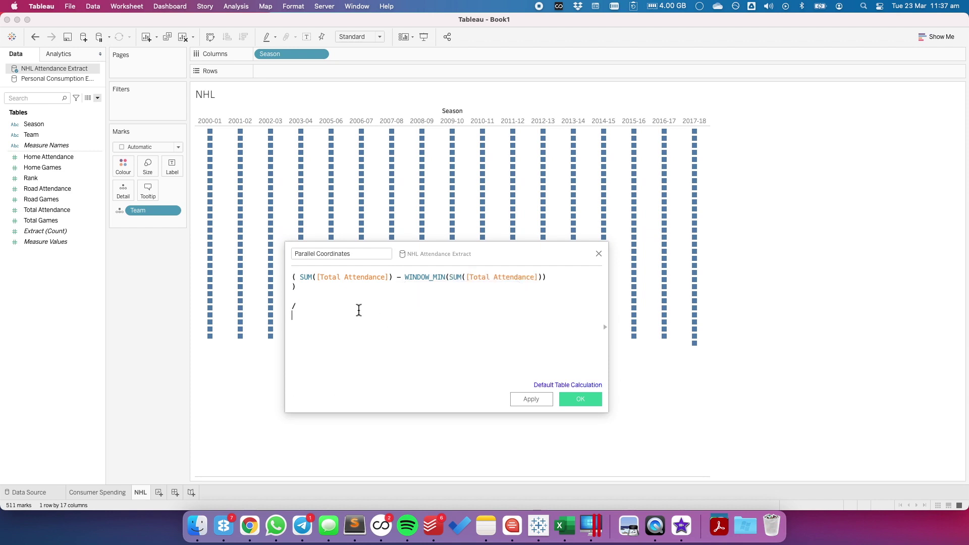
text(()
key(Return)
key(Up)
text(w)
key(BackSpace)
text(wind)
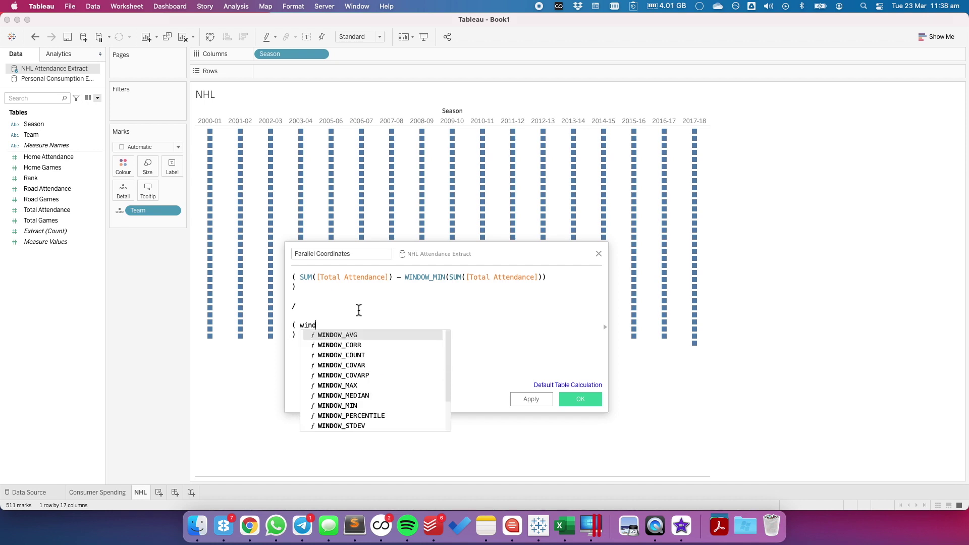
double_click(360, 386)
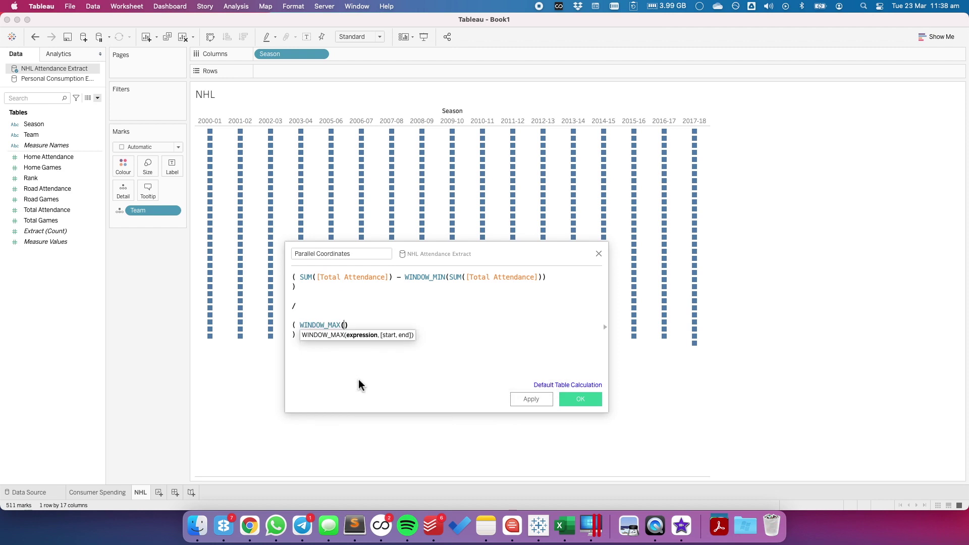
key(cmd+v)
- Subtract WINDOW_MIN(SUM([Total Attendance])) in the denominator and save the calculation
click(478, 327)
text(- )
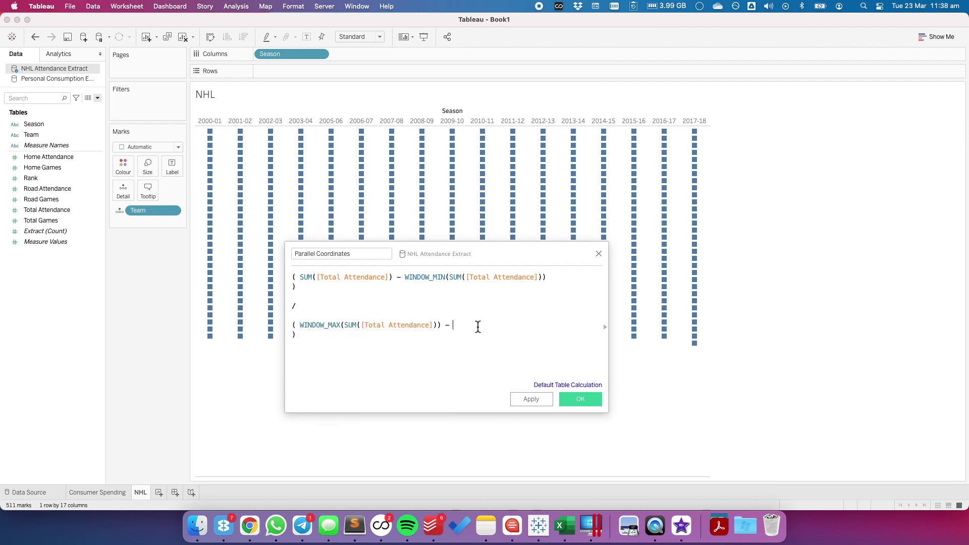
text(wind)
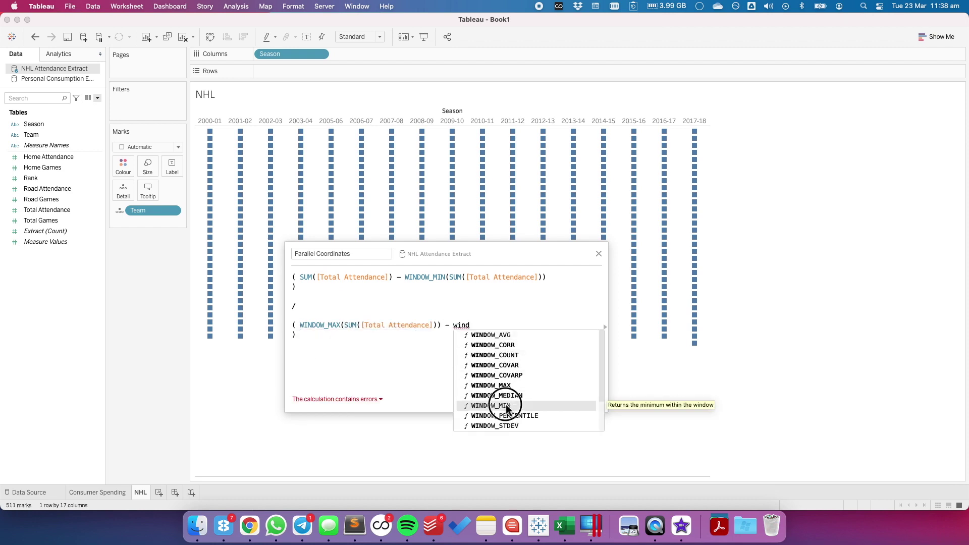
double_click(507, 406)
key(super+v)
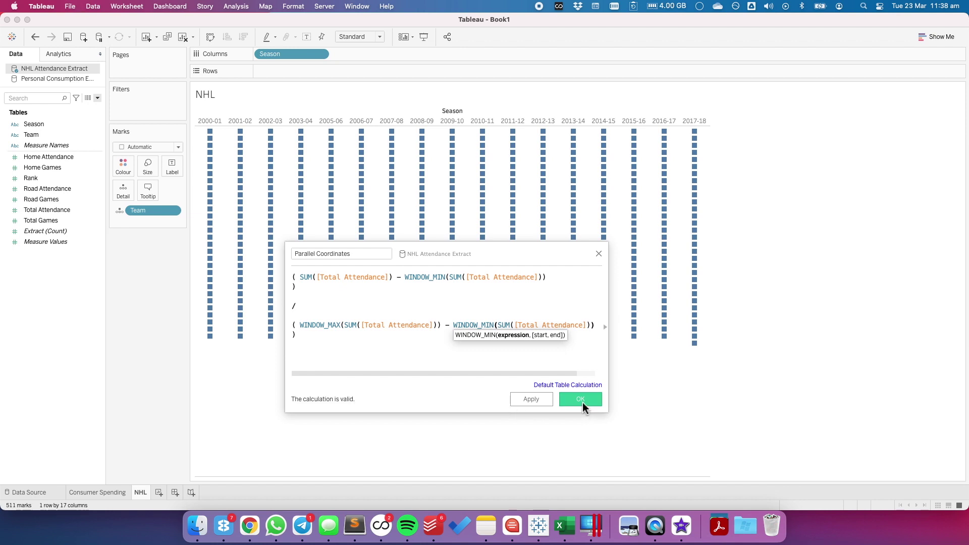
click(580, 399)
right_click(68, 180)
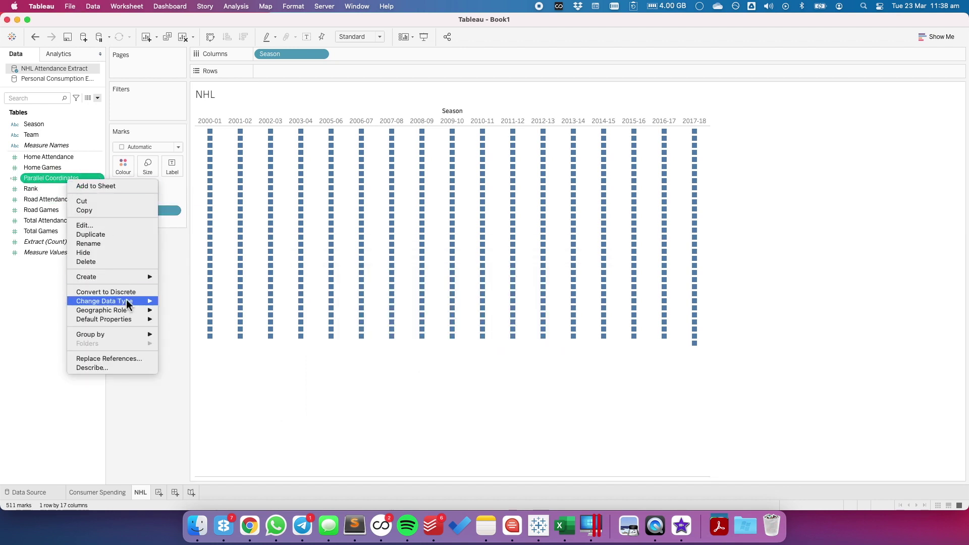
- Set the default number format of Parallel Coordinates to Percentage
mouse_move(141, 320)
click(208, 339)
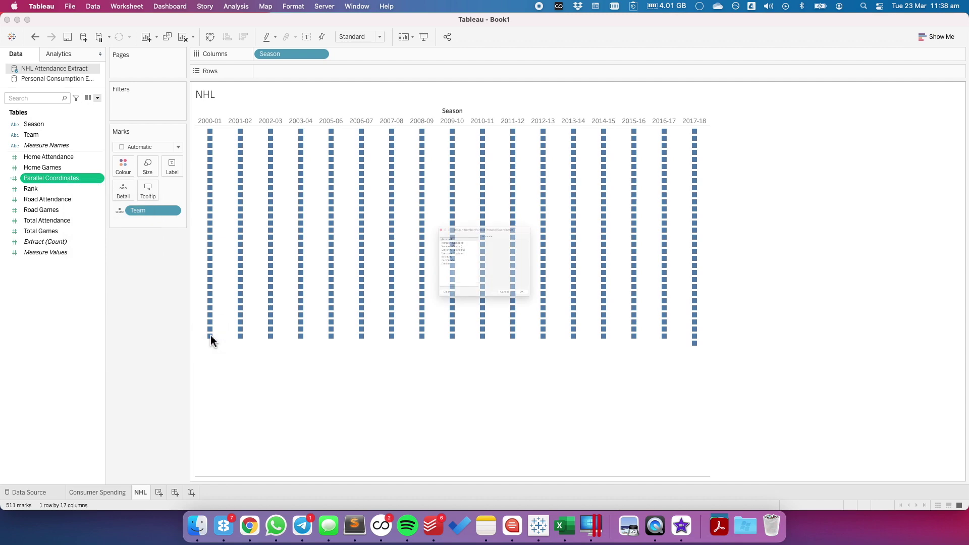
click(399, 258)
click(577, 335)
- Put Parallel Coordinates on Rows and compute it using Team
drag(59, 178, 301, 71)
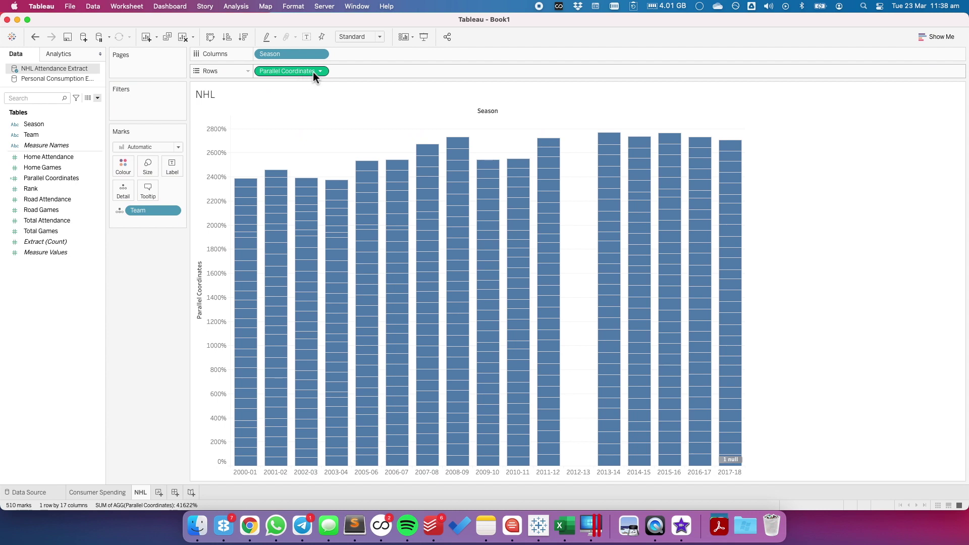
click(321, 71)
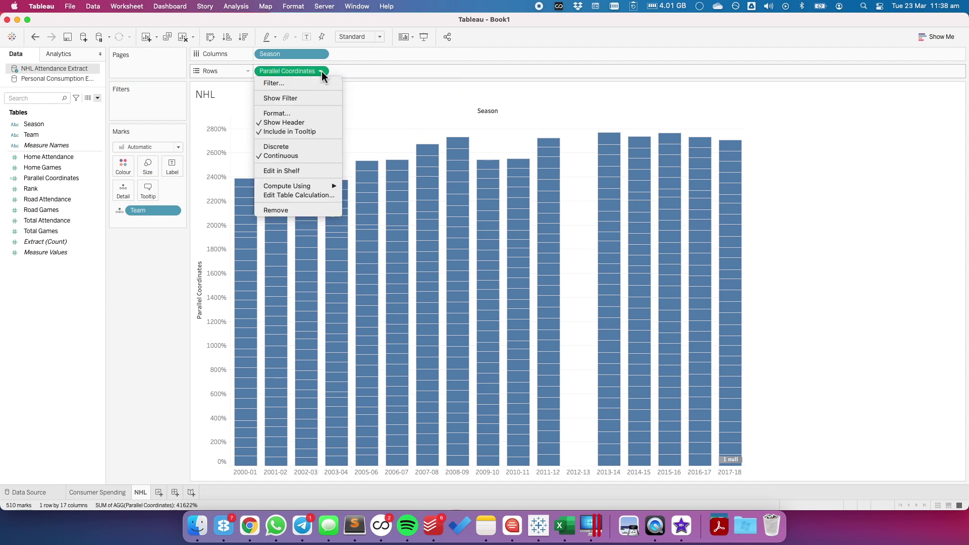
mouse_move(326, 185)
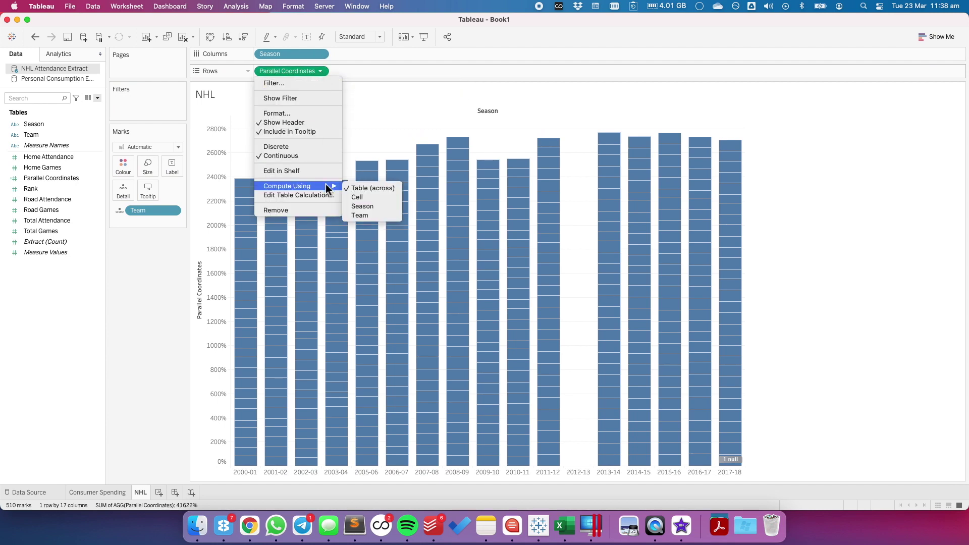
click(373, 215)
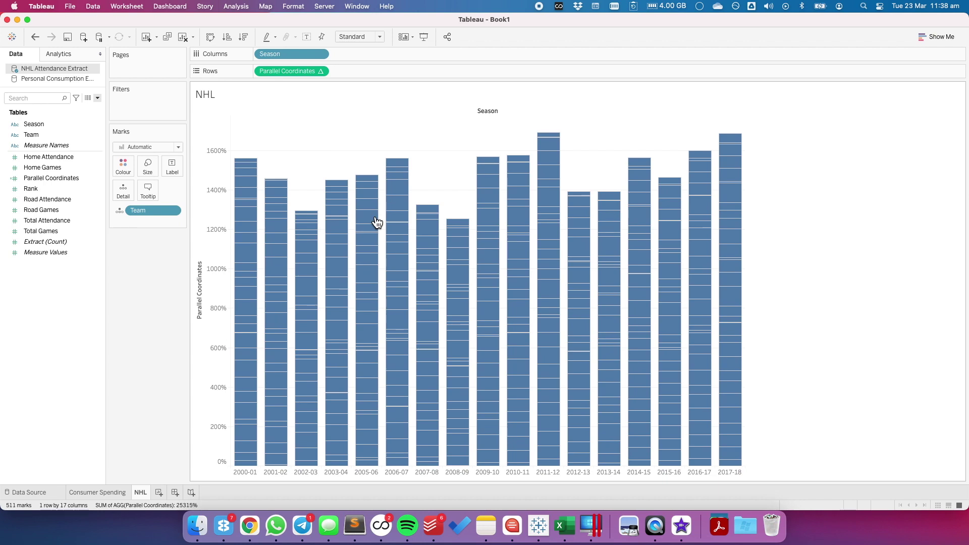
click(161, 148)
- Change the mark type to Line and fit the chart to Entire View
click(153, 179)
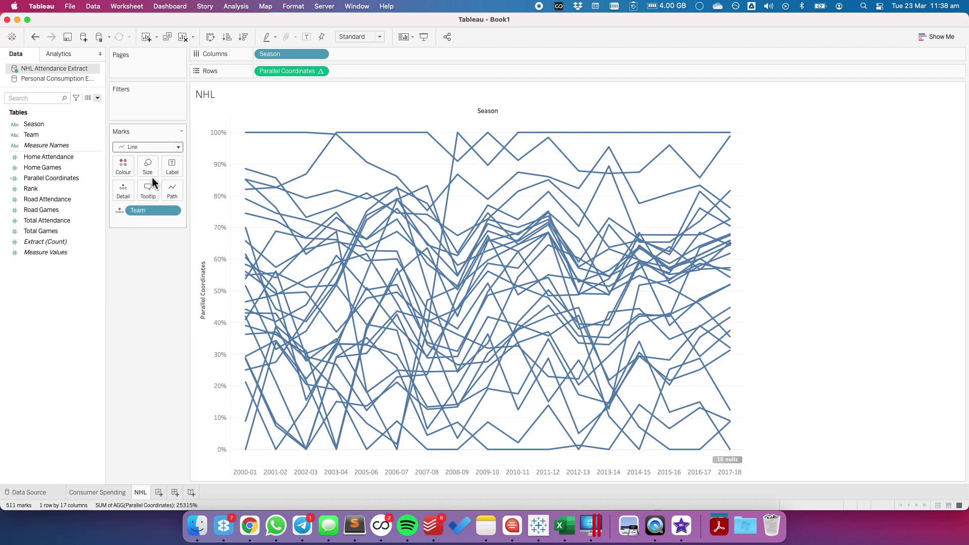
click(355, 37)
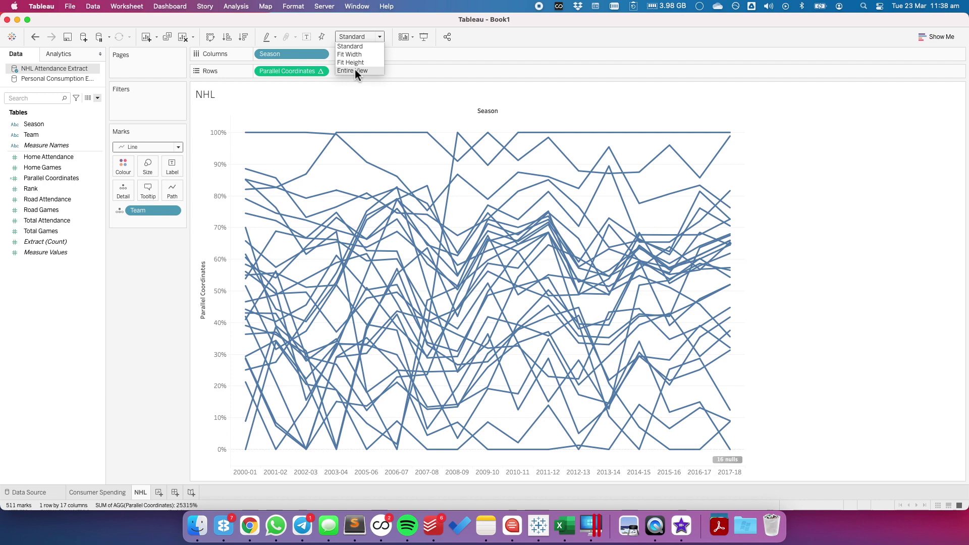
click(355, 70)
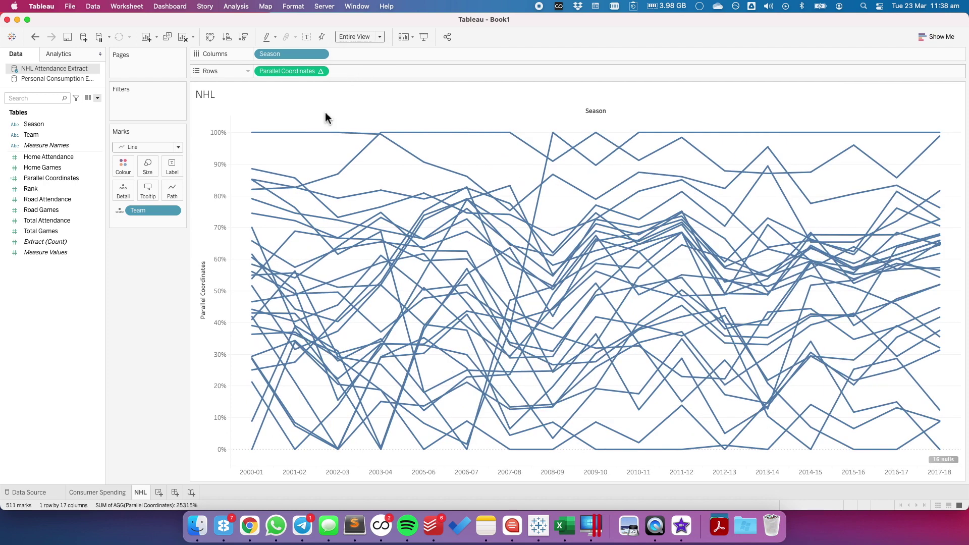
- Show a Team highlighter and highlight Florida's attendance line
click(173, 212)
click(169, 246)
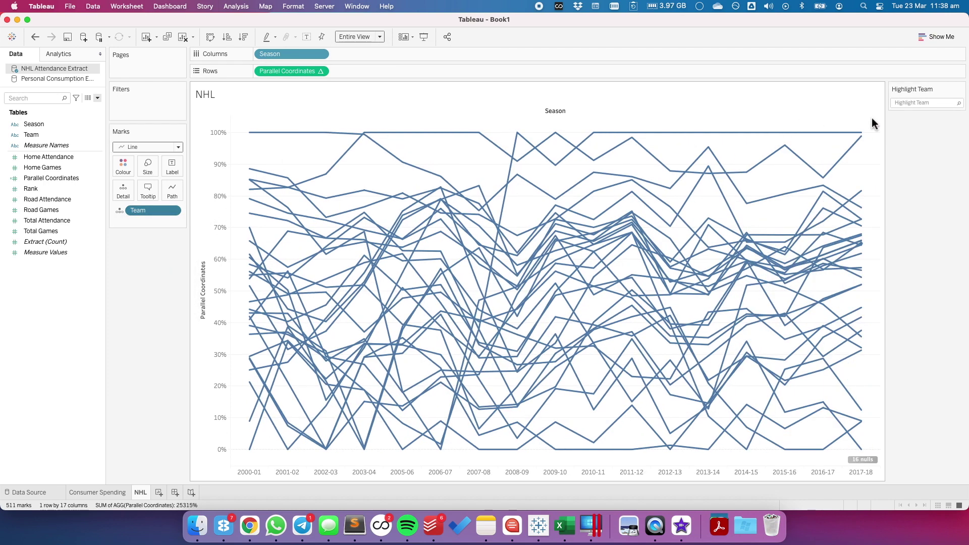
click(902, 103)
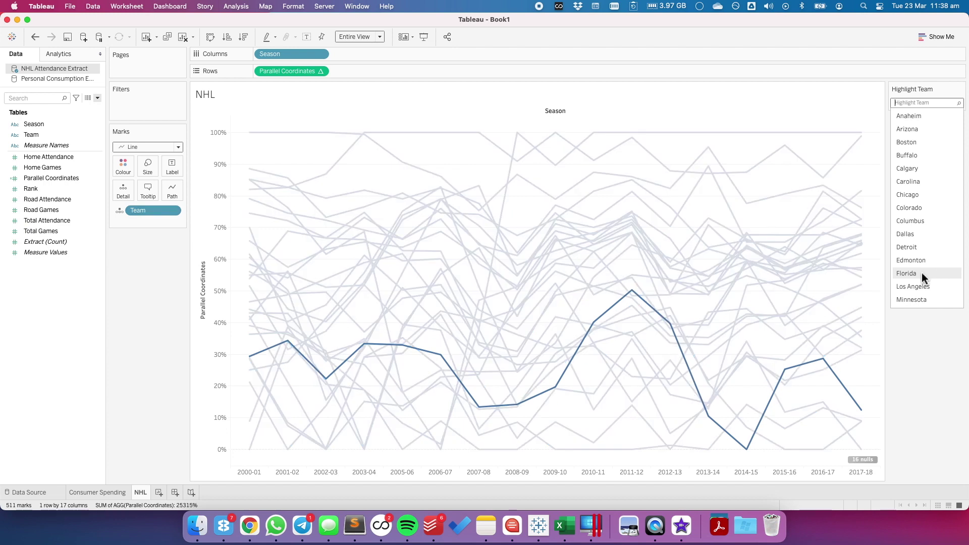
click(922, 276)
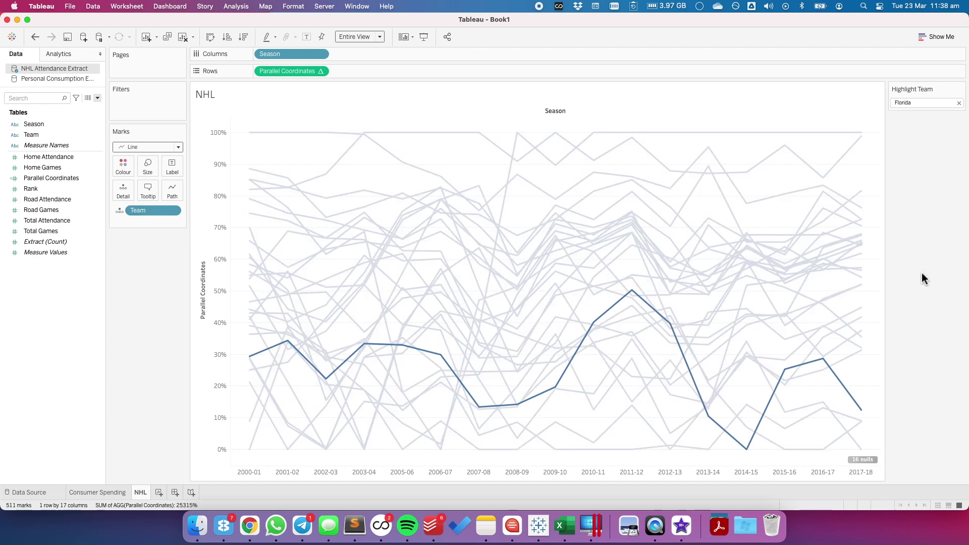